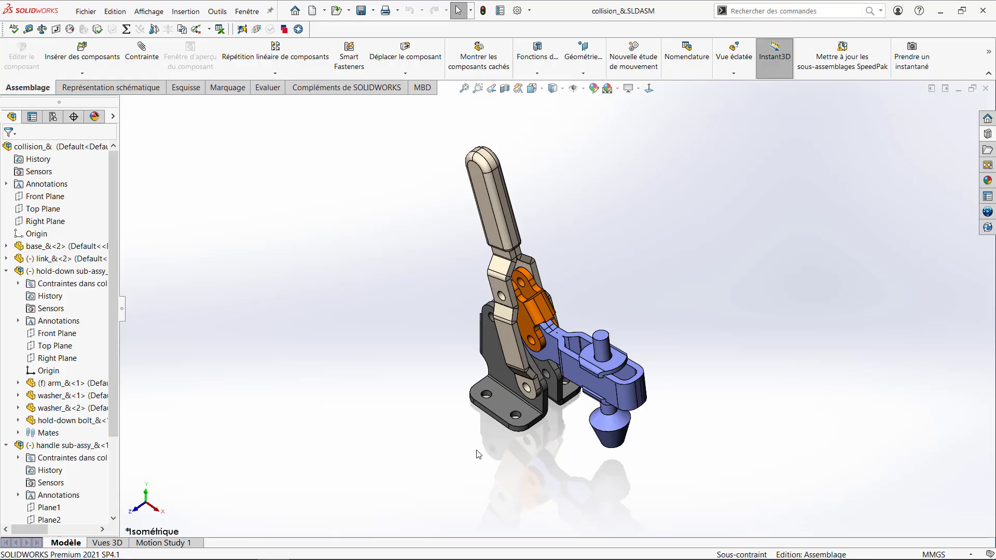
Open the handle half part from the assembly and start a sketch on its long flat grip face
left_click(509, 340)
left_click(561, 257)
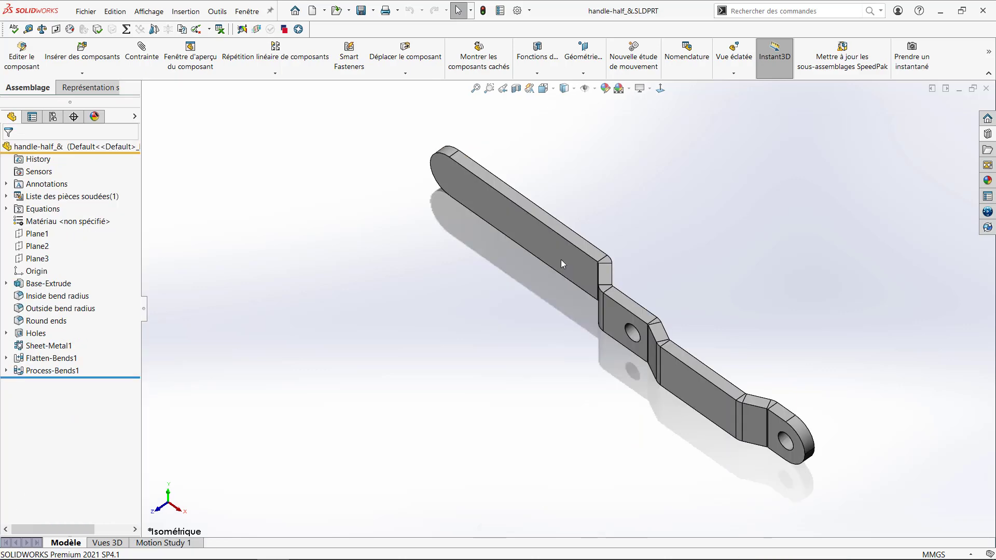
left_click(562, 235)
left_click(605, 172)
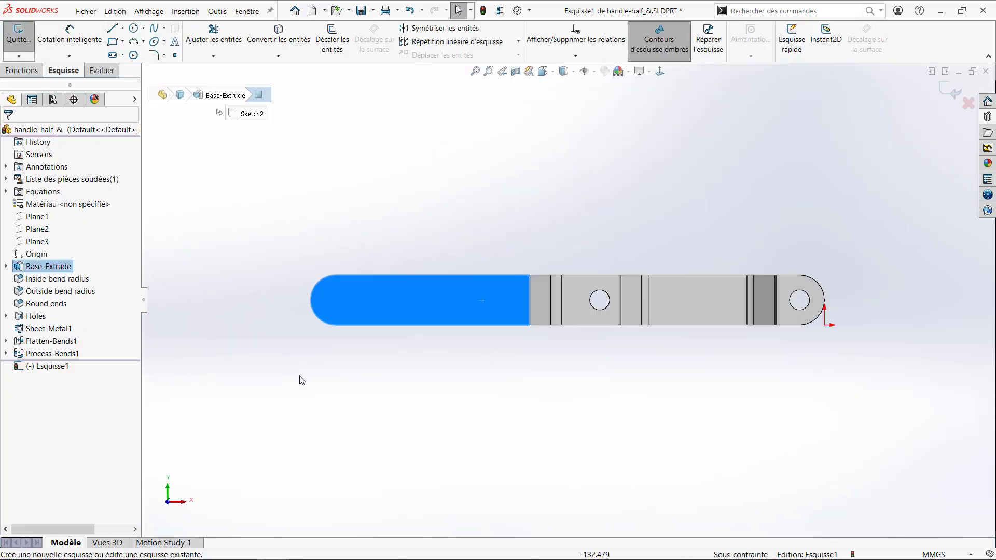
Sketch a corner rectangle about 9.3 by 3.9 mm on the grip face near its rounded end
key("r")
scroll(343, 309, "down", 3)
left_click(388, 279)
left_click(465, 311)
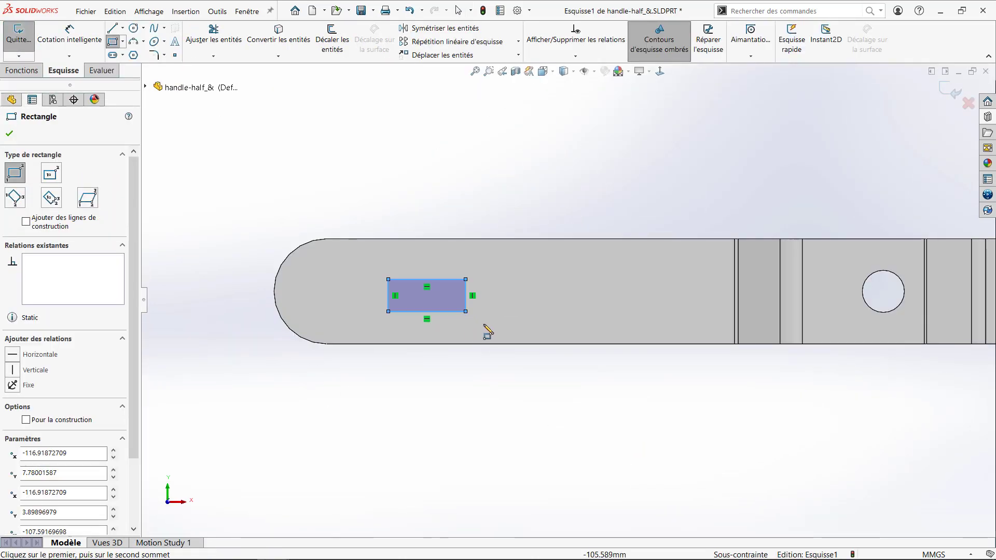
Draw a circle of about 3.85 mm radius centred on the rectangle's left edge midpoint and trim the overlap into a keyhole outline
key("c")
left_click(388, 296)
left_click(357, 304)
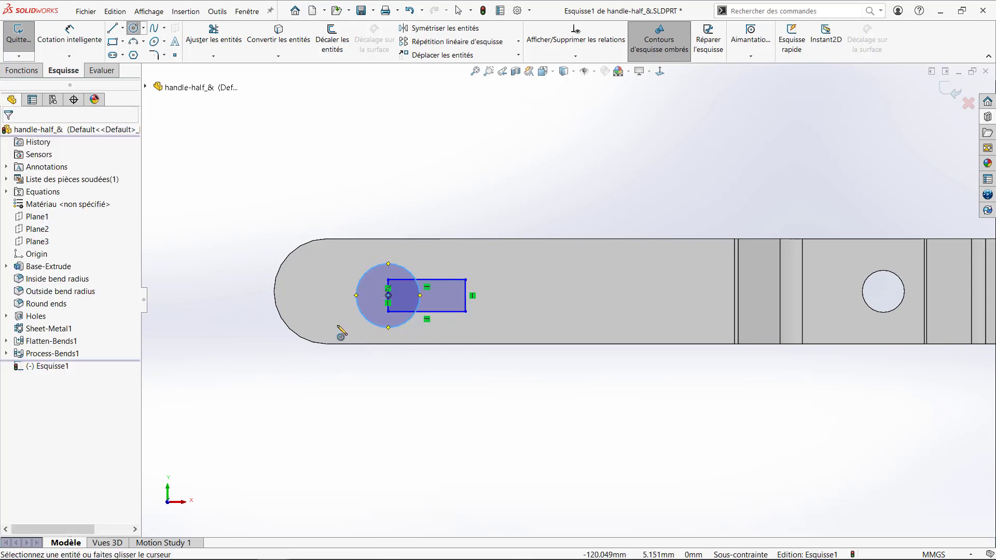
key("t")
left_click_drag(378, 299, 430, 294)
Dimension the keyhole's arc radius to 3.5 mm and the slot's end height to 3.5 mm
key("d")
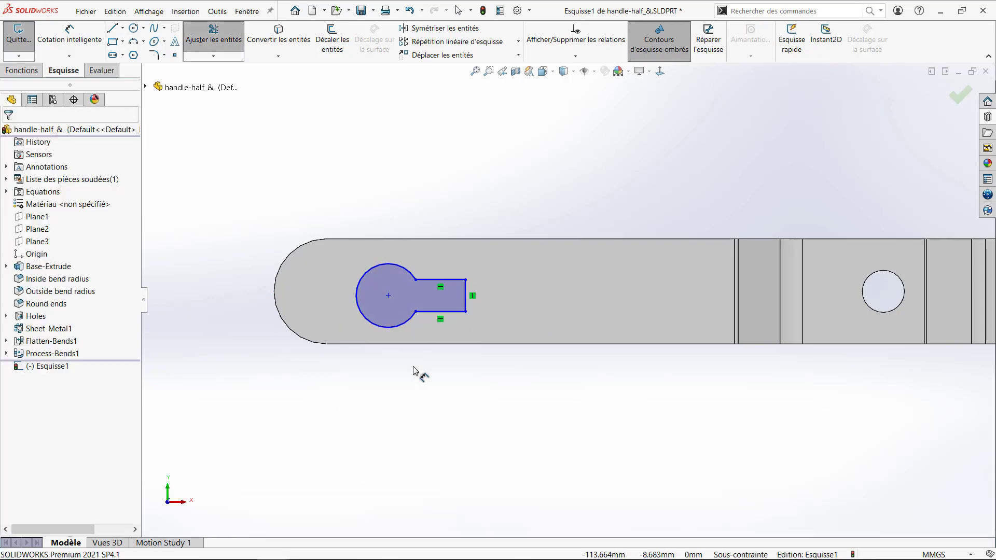
left_click(385, 327)
left_click(314, 402)
type("3.5")
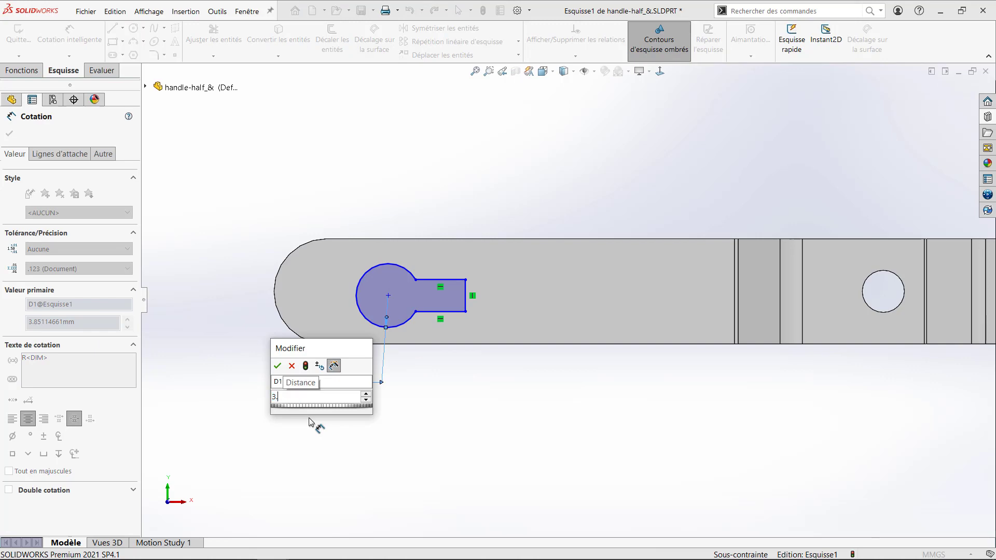
key("Return")
left_click(470, 301)
left_click(522, 291)
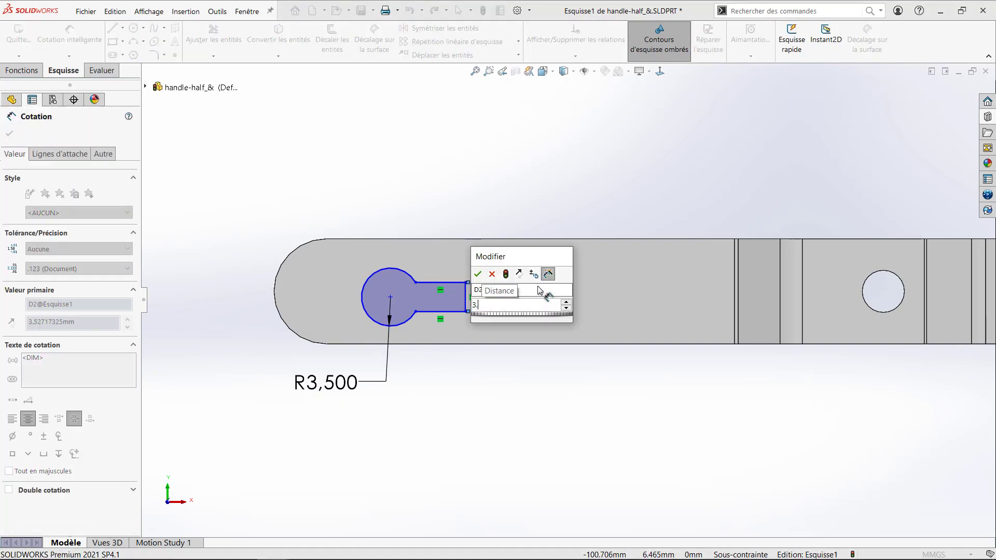
key("Return")
Dimension the keyhole's overall length from the slot end to the far side of the arc to 12 mm
left_click(465, 301)
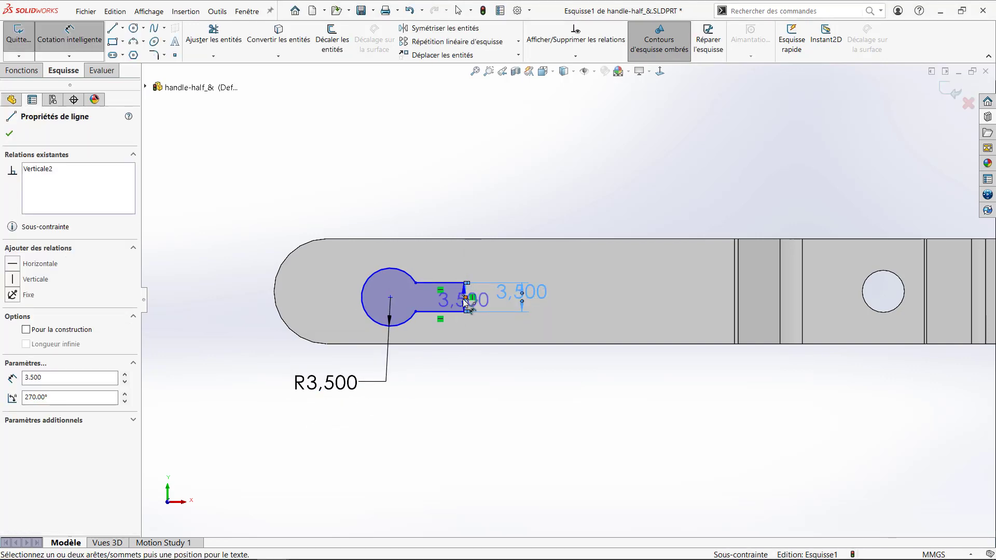
left_click(366, 293)
left_click(409, 420)
type("12.000mm")
key("Return")
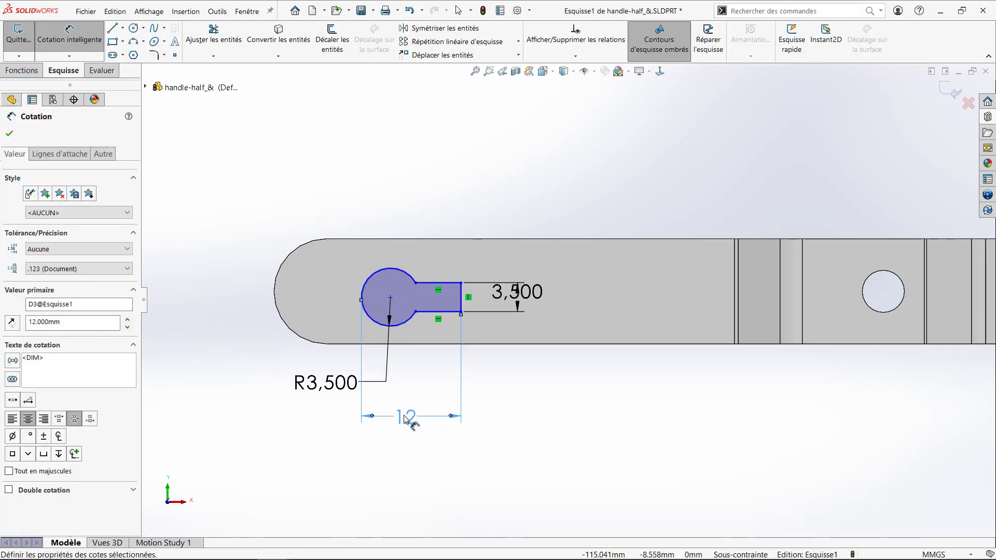
Dimension the distance from the keyhole's arc centre to the grip's lower edge to 5.5 mm
left_click(371, 281)
left_click(374, 344)
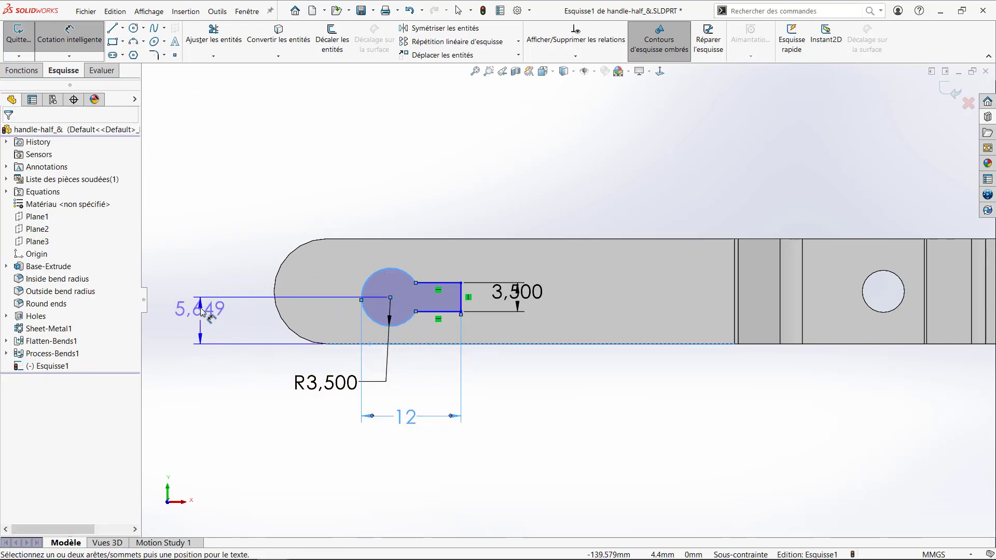
left_click(197, 311)
type("5.5")
key("Return")
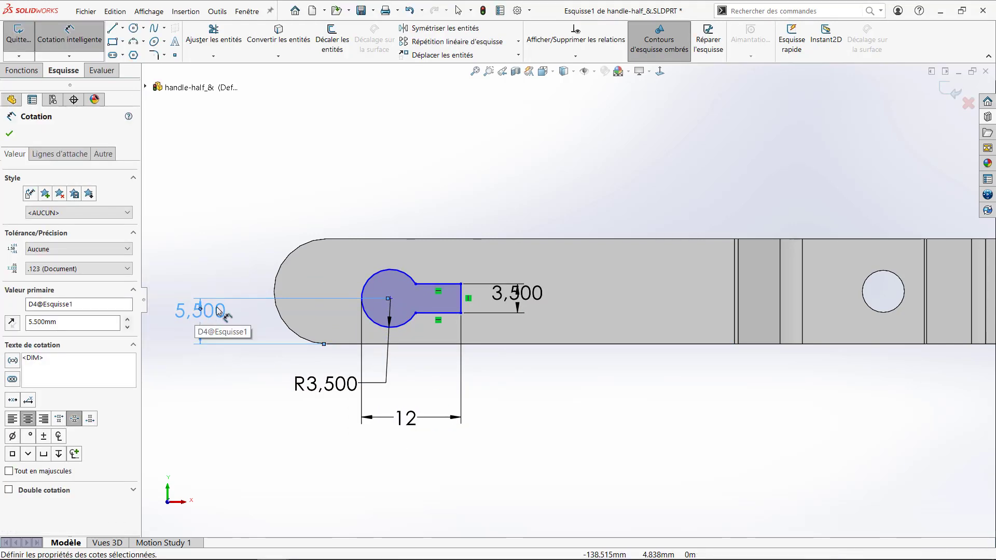
Dimension the horizontal distance from the keyhole's arc centre to the grip's bend edge to 40 mm
left_click(378, 325)
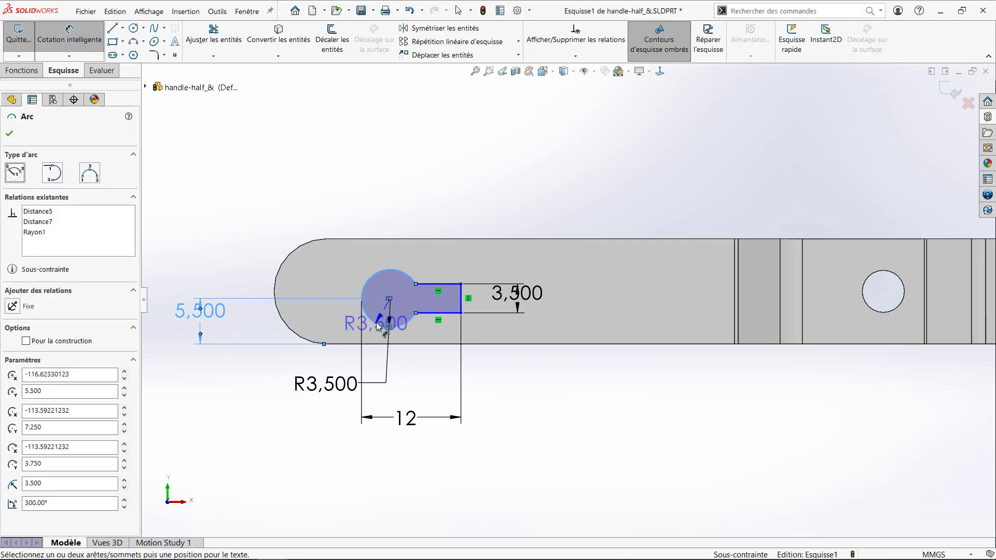
left_click(735, 311)
left_click(602, 407)
type("40")
key("Return")
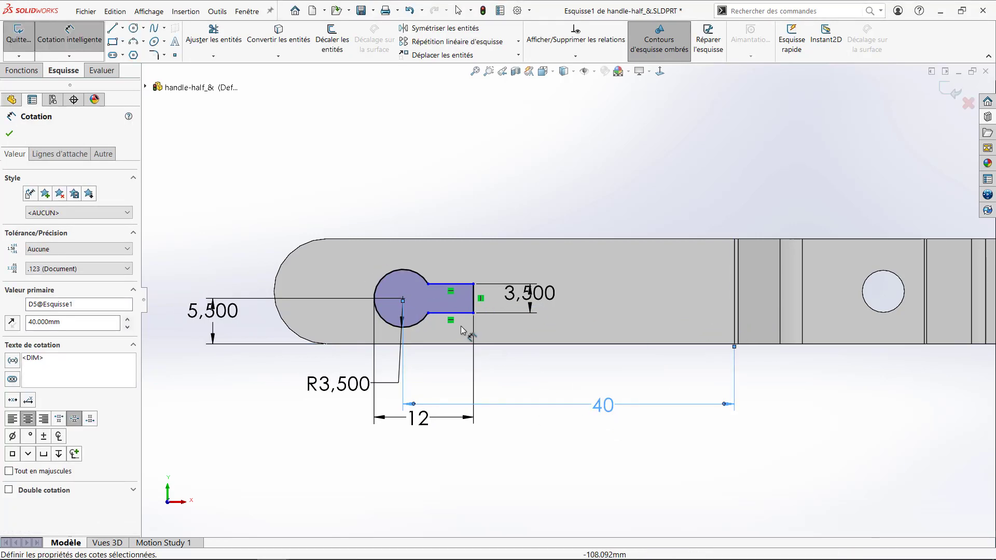
key("Escape")
Add a vertical relation between the two points where the arc meets the slot, and exit the sketch
left_click_drag(428, 313, 420, 325)
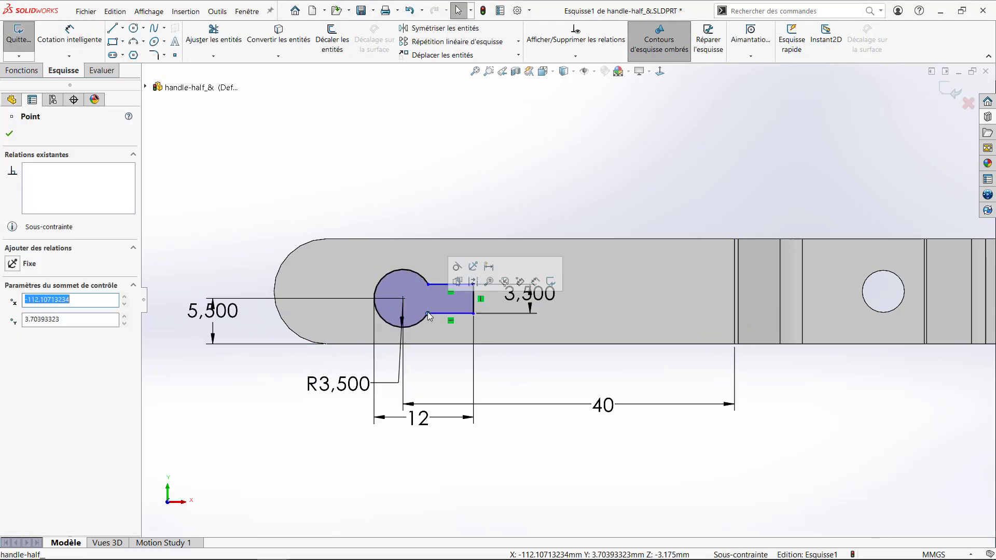
left_click(432, 285, "ctrl")
left_click(524, 238)
left_click(631, 183)
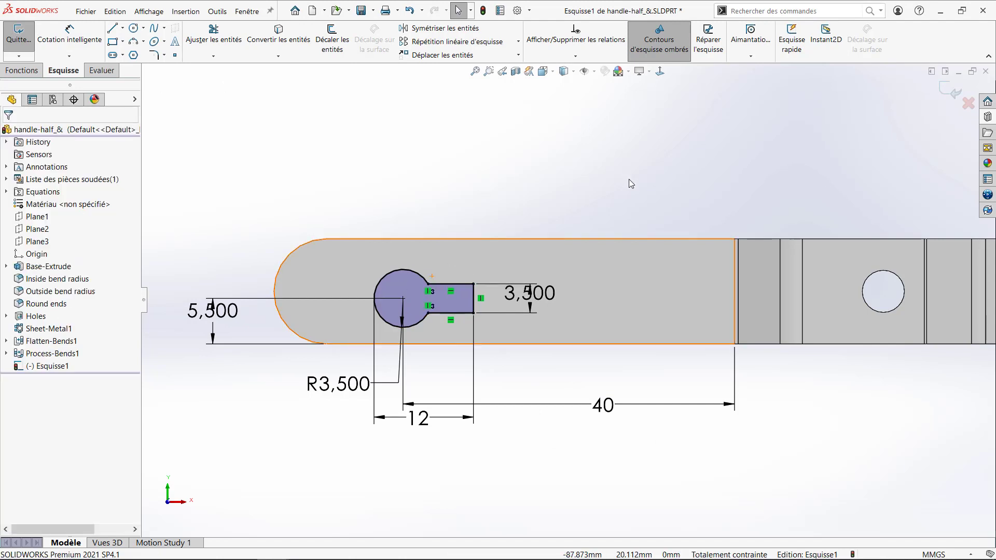
left_click(947, 87)
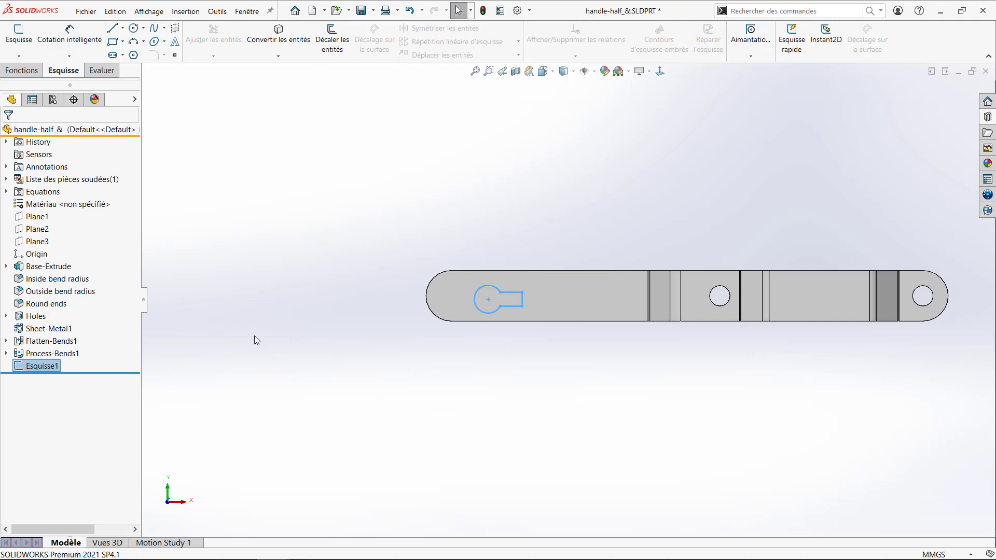
Copy the keyhole sketch onto the flat face between the two round holes and shift the copy slightly to the left
left_click(214, 348)
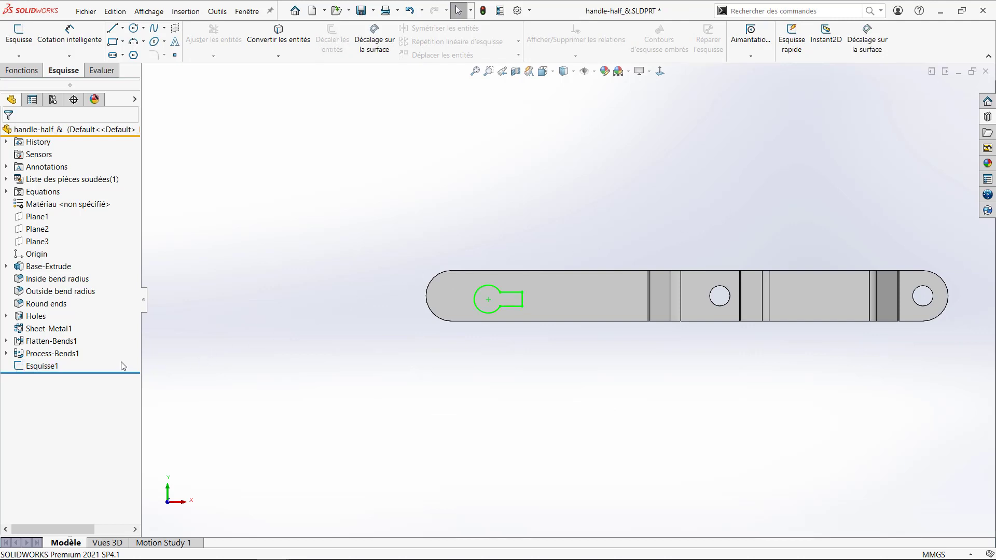
left_click(35, 368)
key("ctrl+c")
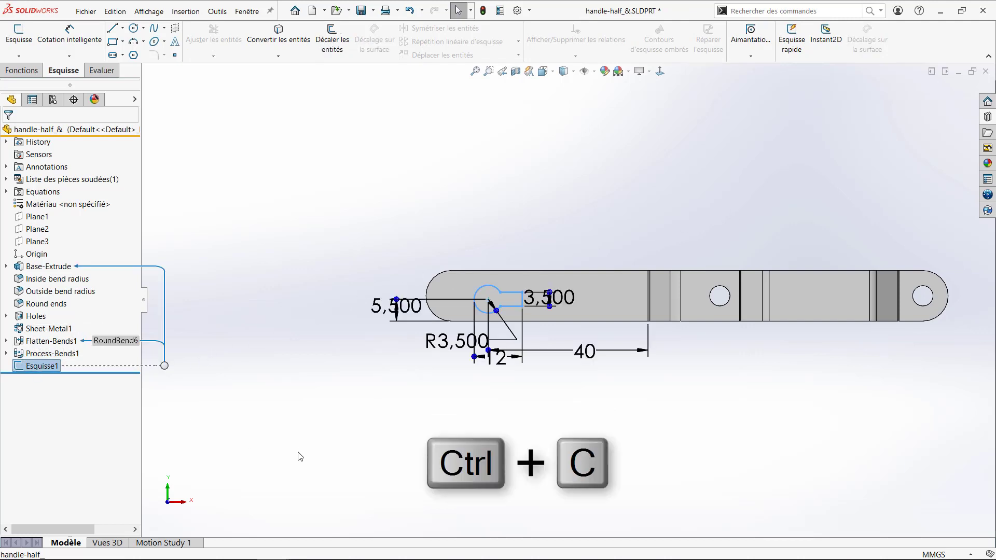
left_click(836, 294)
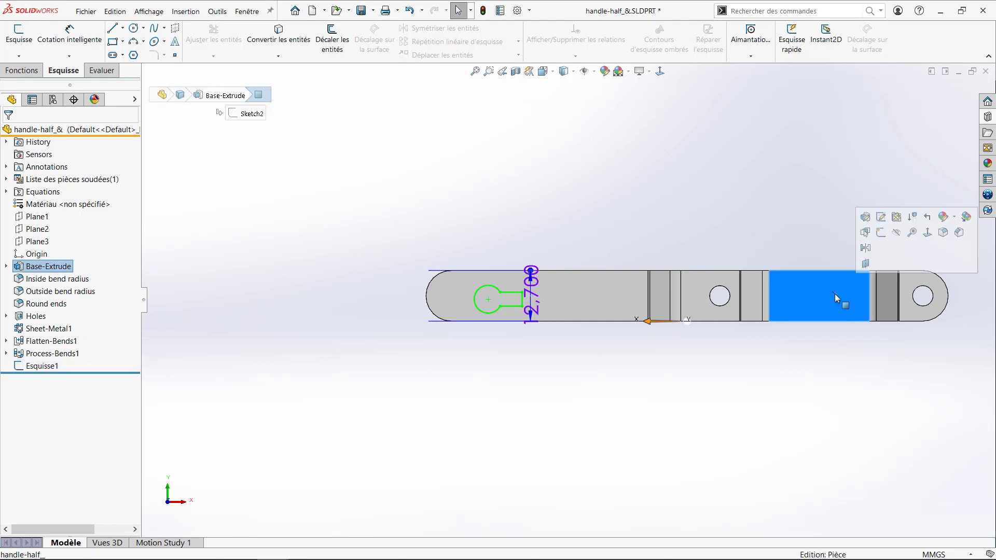
key("ctrl+v")
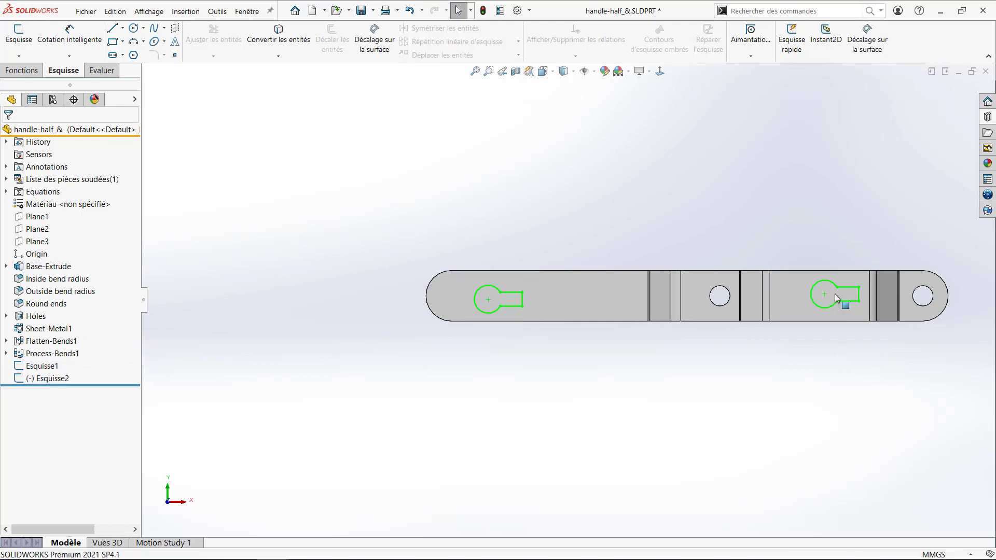
left_click_drag(825, 295, 818, 270)
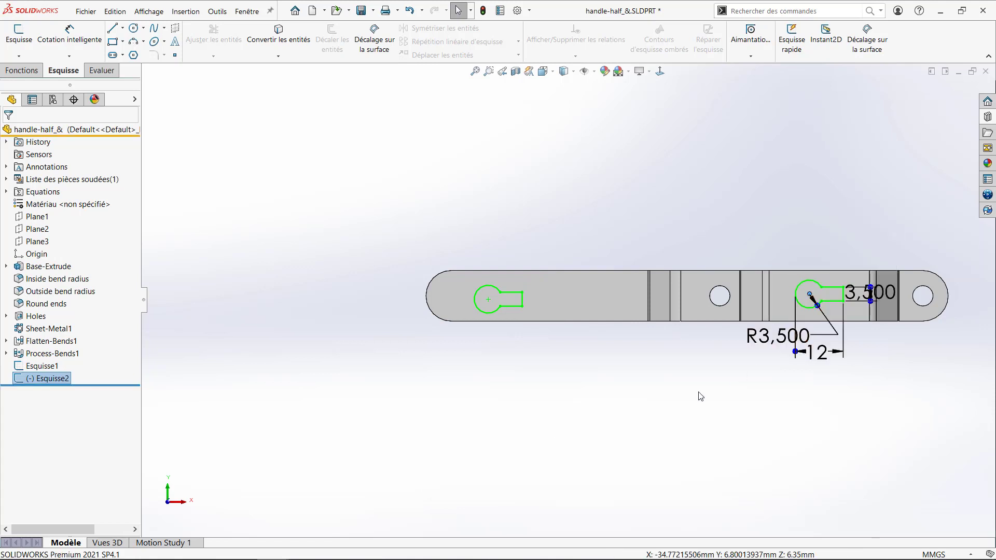
left_click(662, 422)
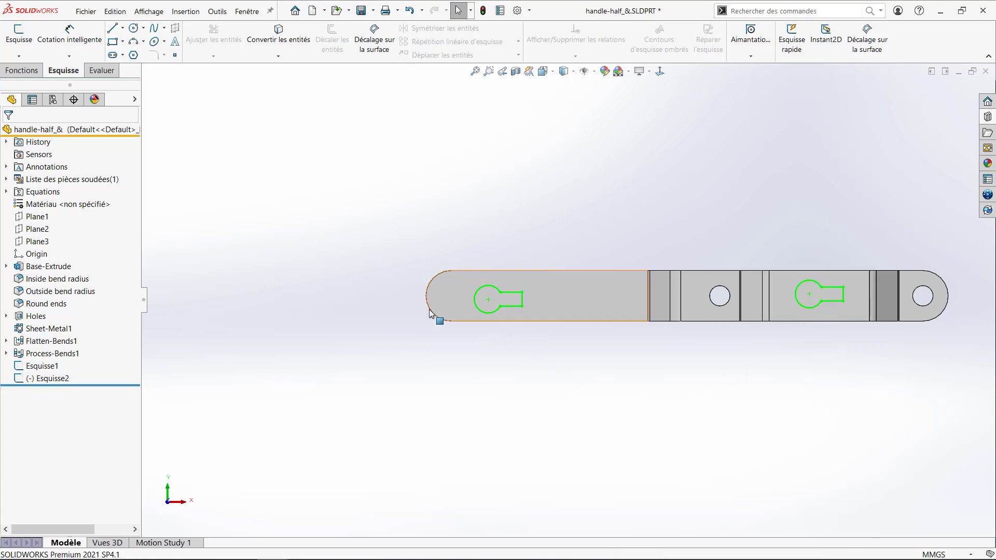
Shrink the original keyhole's slot height to 1.915 mm directly on the model, and set it back to 3.5 mm
left_click(31, 367)
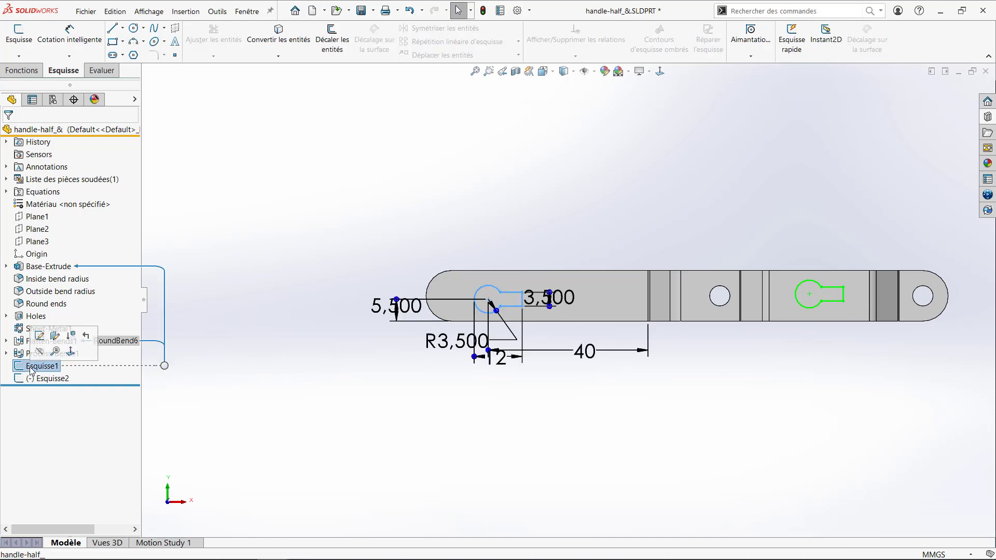
scroll(544, 332, "down", 3)
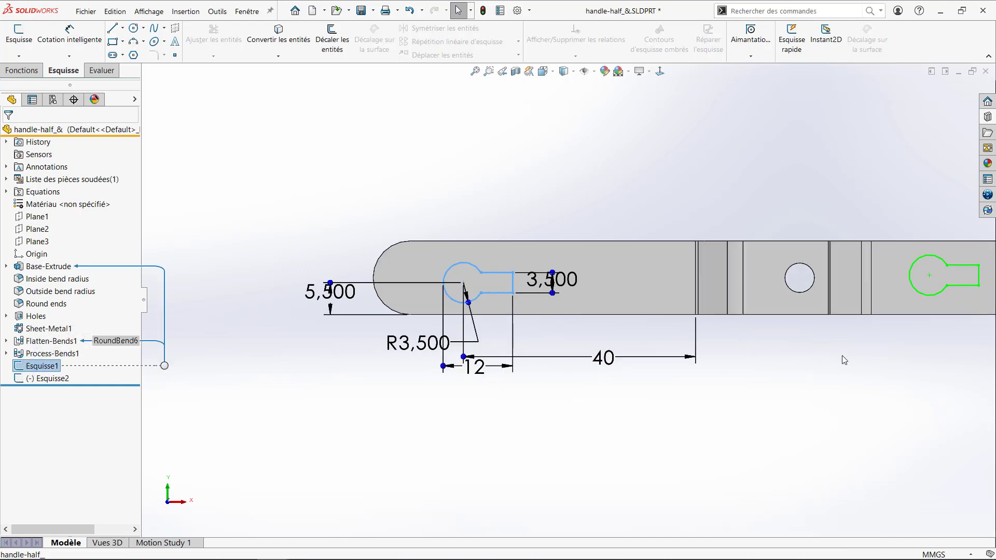
scroll(744, 345, "up", 2)
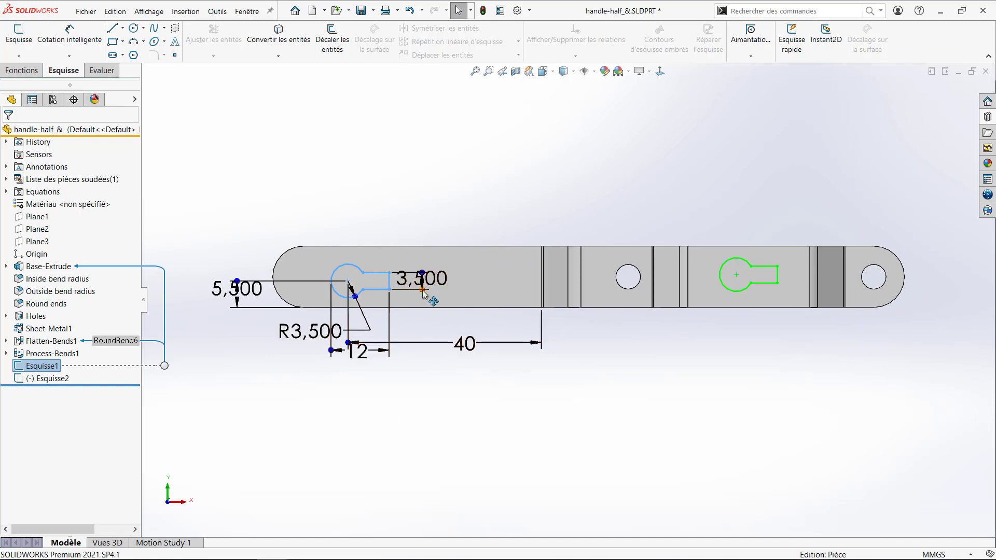
mouse_move(421, 289)
left_mouse_down()
mouse_move(424, 300)
mouse_move(423, 291)
left_mouse_up()
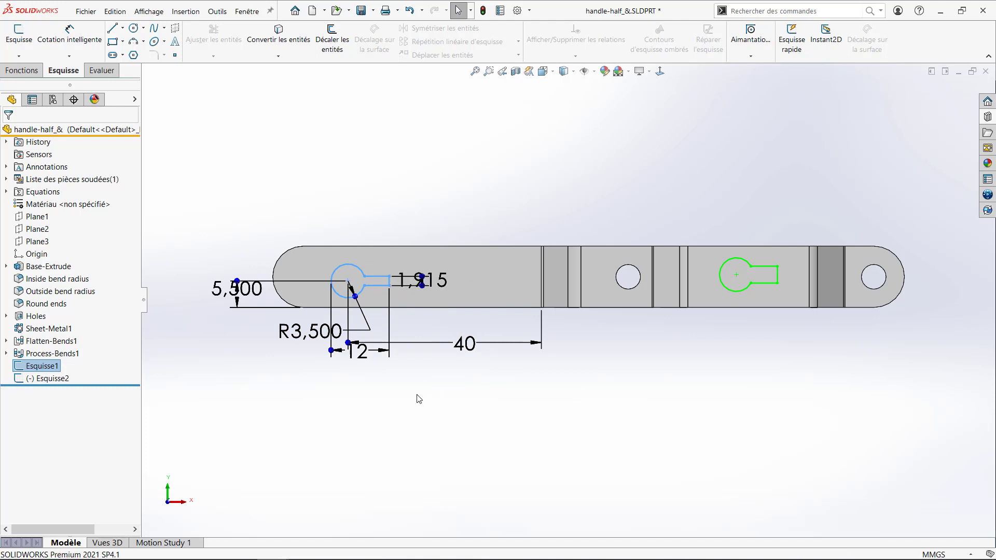
double_click(424, 281)
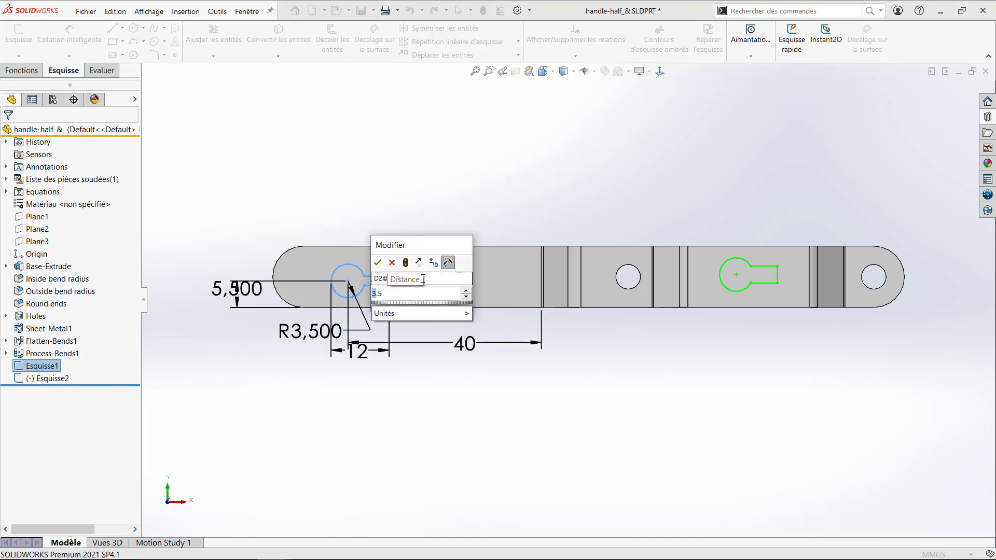
key("Escape")
key("Escape")
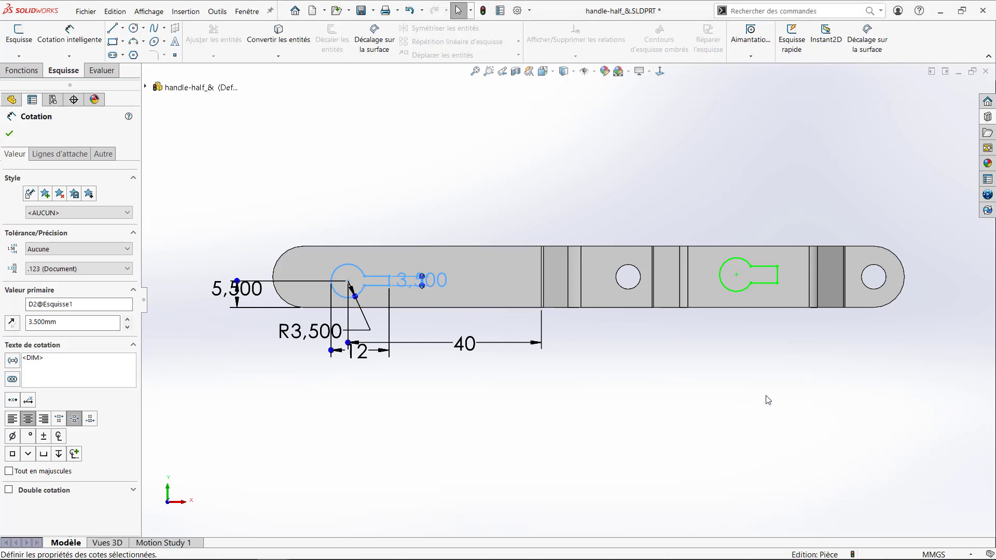
Edit the copied keyhole sketch and dimension its arc centre to the part's lower edge at 6.8 mm
left_click(762, 285)
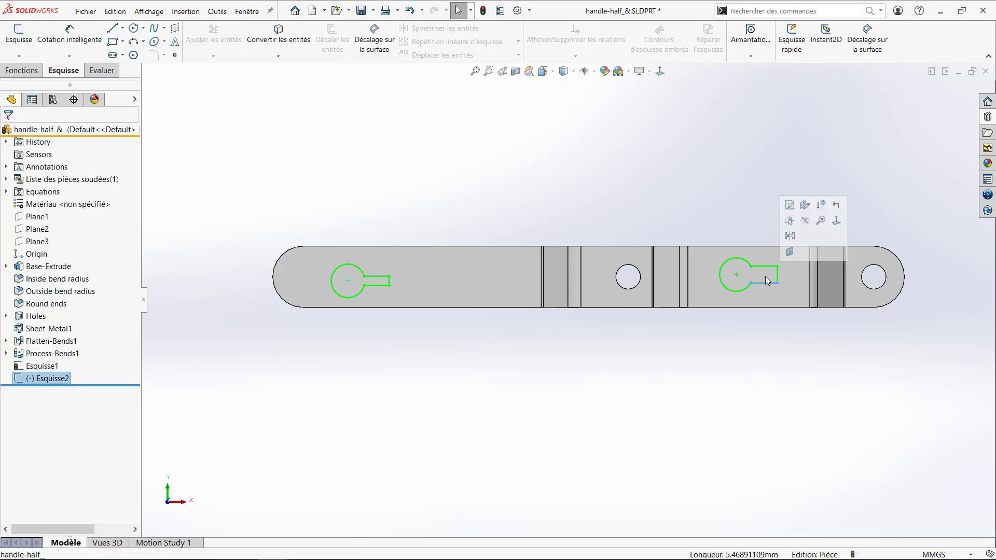
left_click(790, 203)
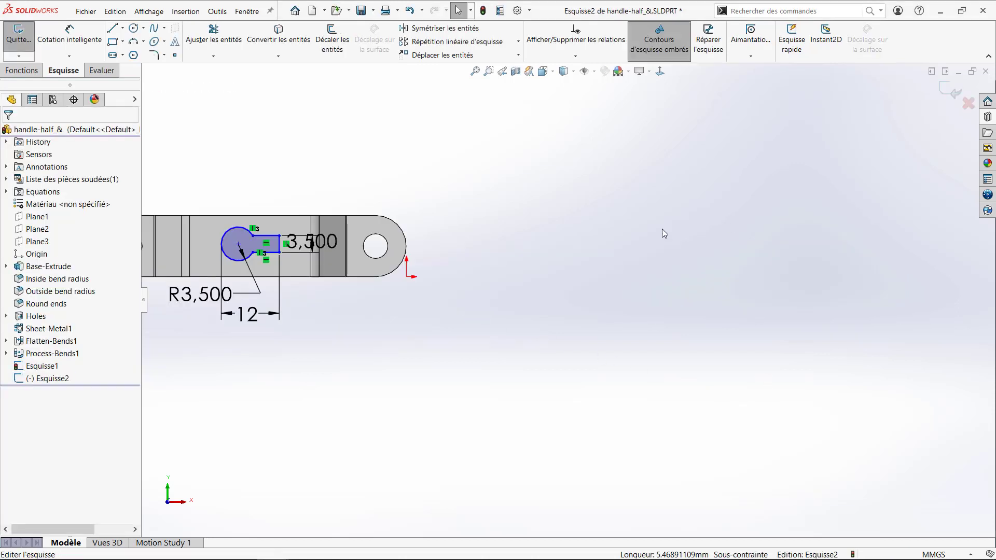
mouse_move(450, 368)
middle_mouse_down("ctrl")
mouse_move(590, 400)
mouse_move(641, 389)
mouse_move(893, 403)
middle_mouse_up("ctrl")
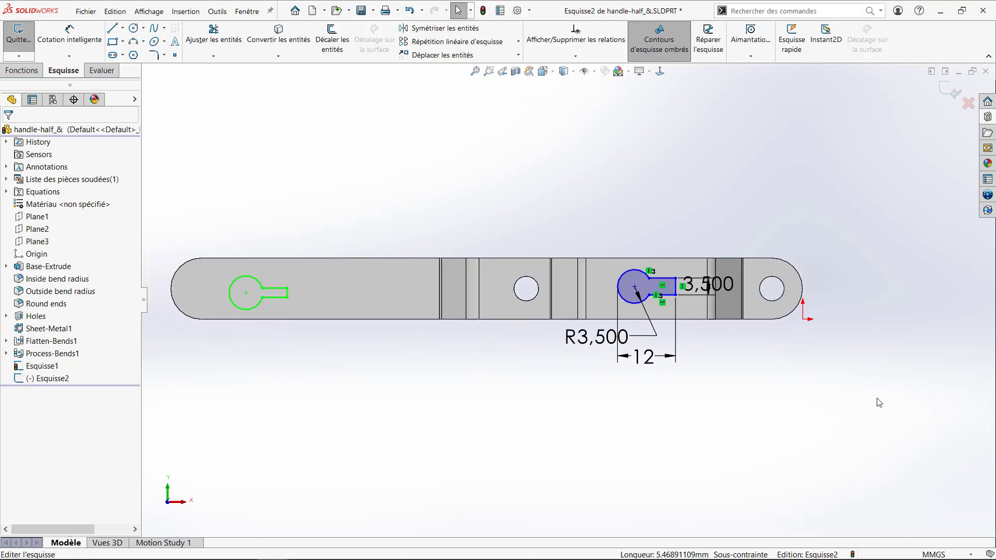
right_click_drag(685, 302, 705, 375)
scroll(654, 314, "down", 2)
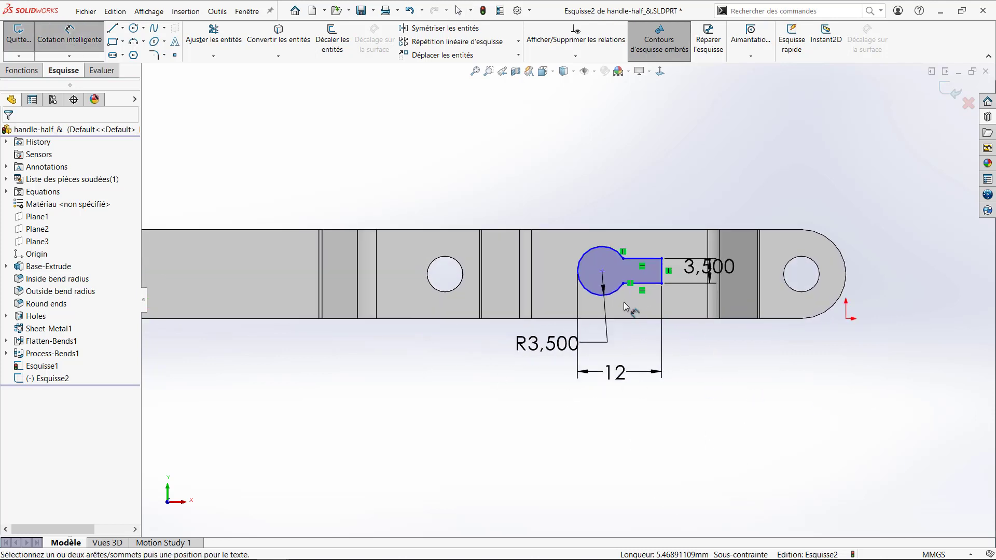
left_click(615, 298)
left_click(623, 318)
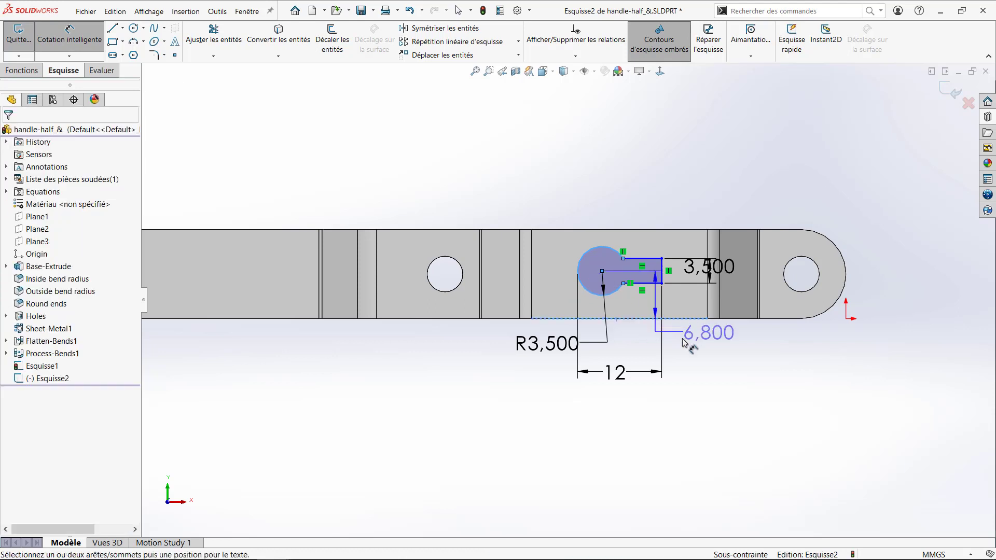
left_click(936, 310)
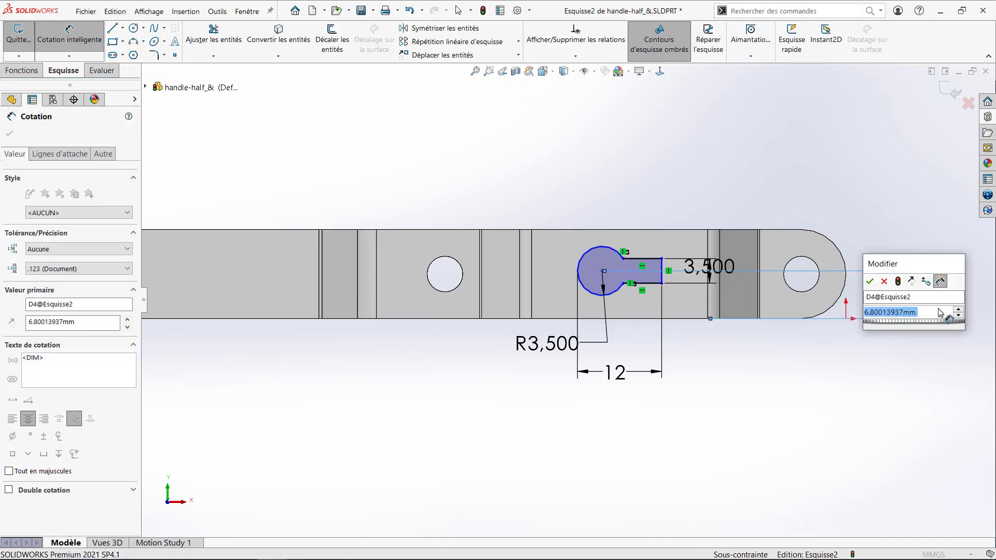
type("6.8")
key("Return")
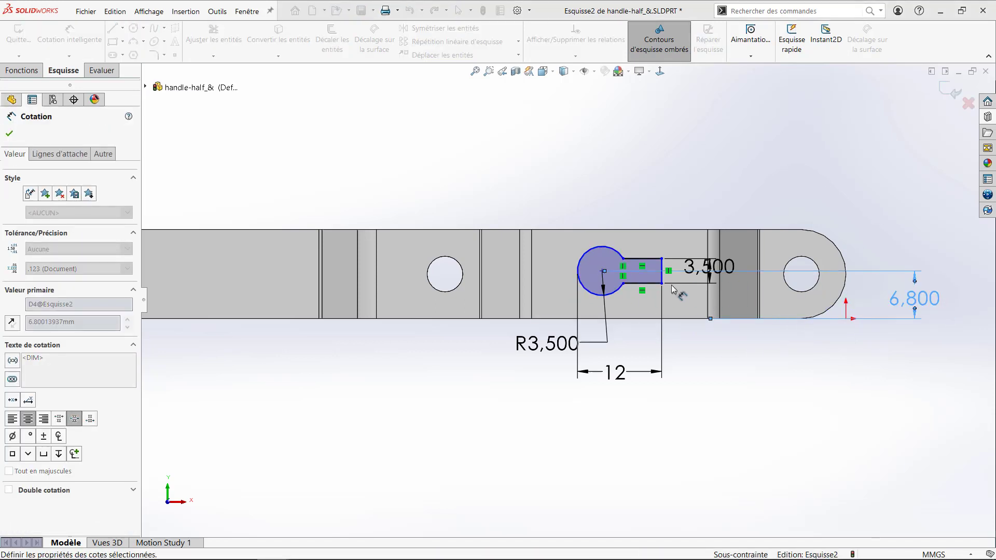
Dimension the copied keyhole's arc centre to the bend edge on the middle hole's side at 10 mm, and exit the sketch
left_click(586, 254)
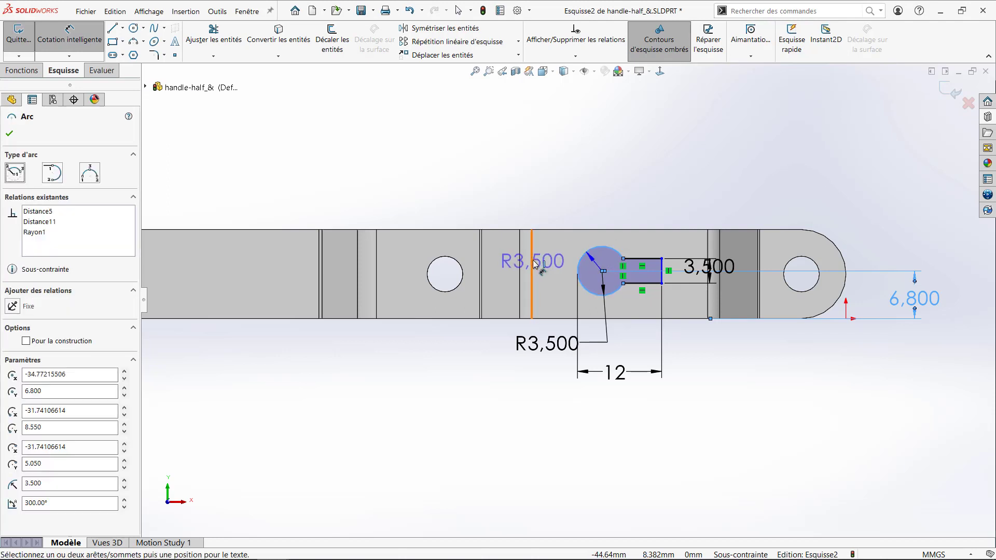
left_click(532, 274)
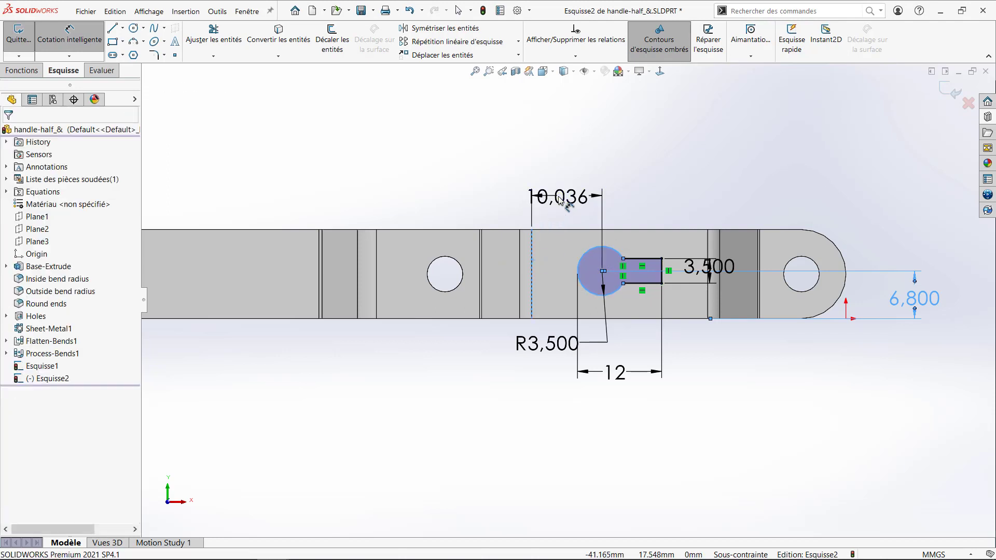
left_click(559, 201)
key("Return")
type("10.03594178mm")
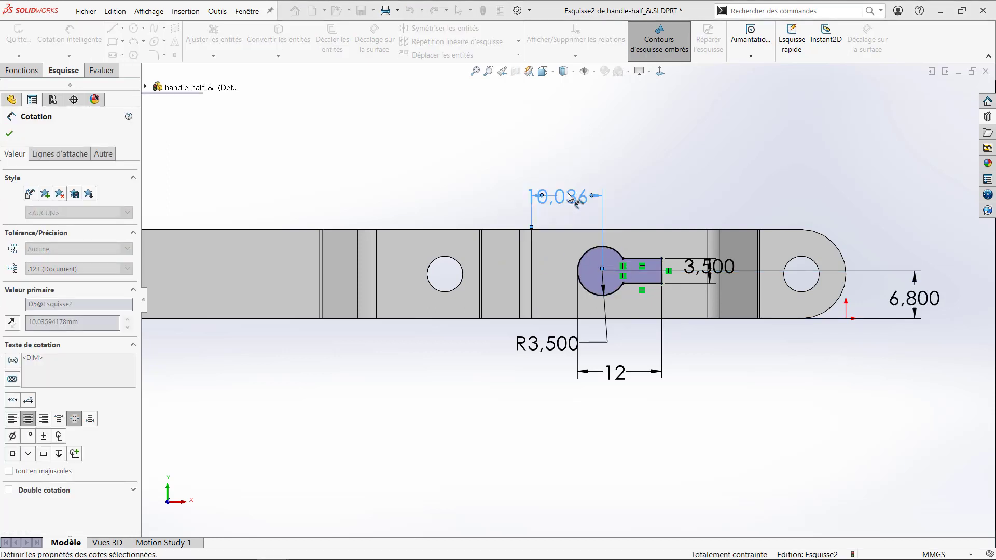
key("Return")
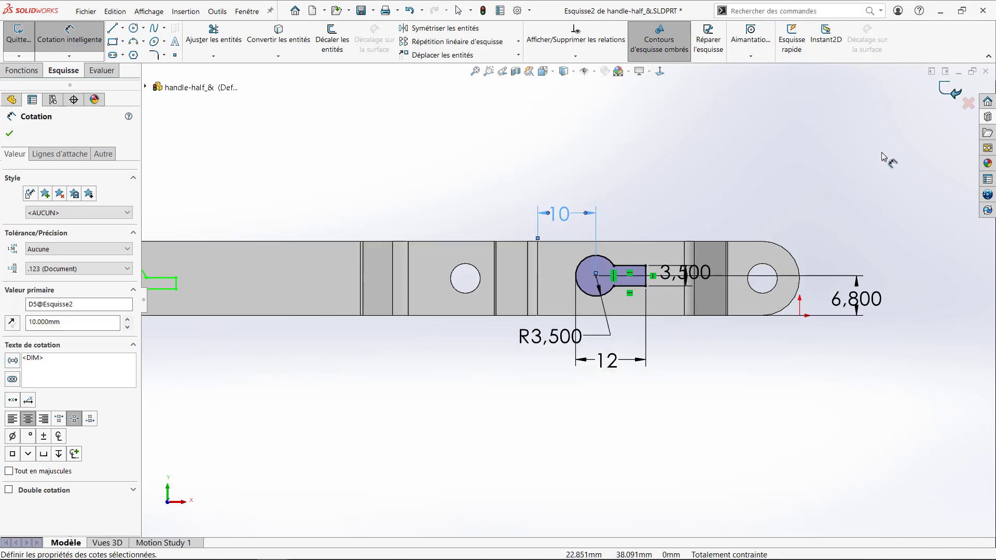
left_click(951, 91)
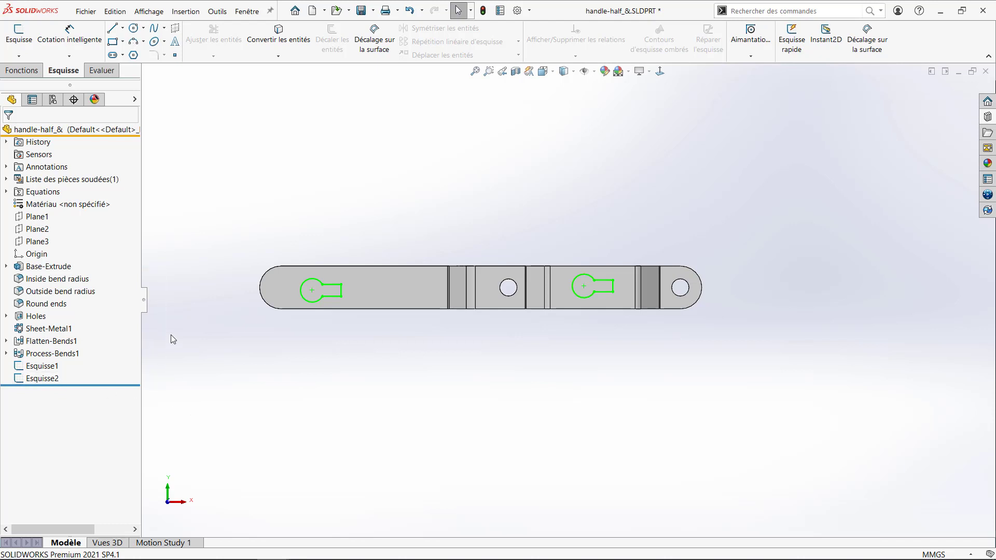
Create a new part document and paste a copy of the handle half's original keyhole sketch (Esquisse1) onto its Plan de face
left_click(312, 11)
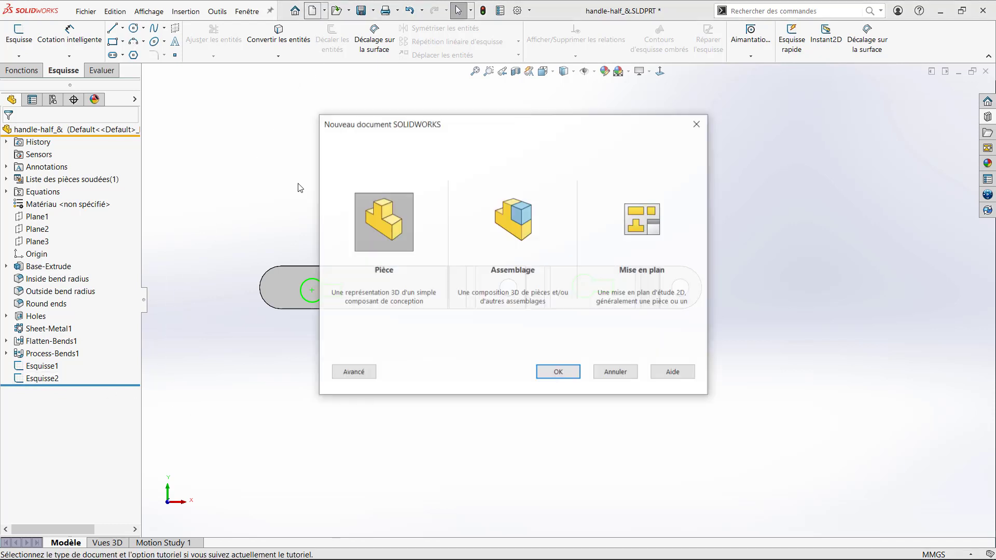
left_click(566, 374)
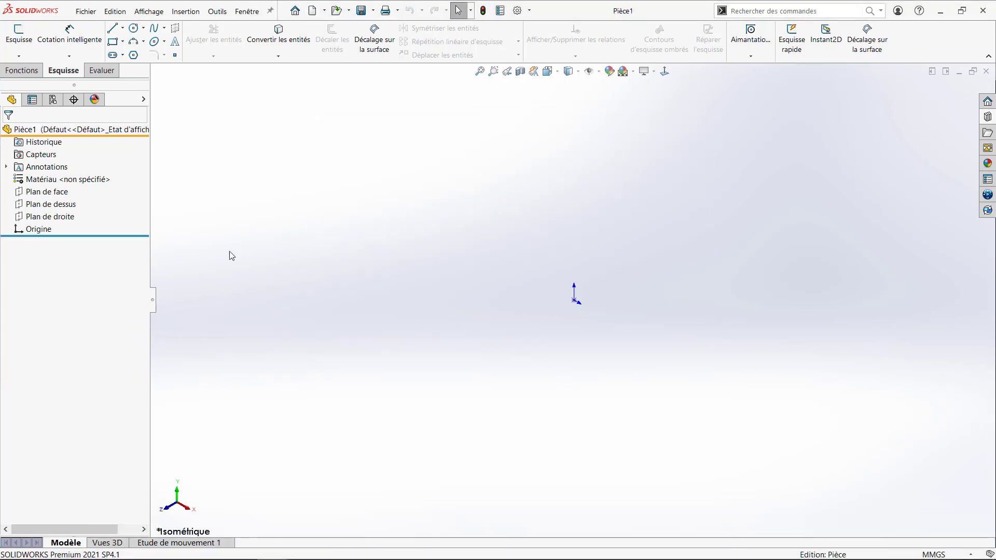
key("ctrl+Tab")
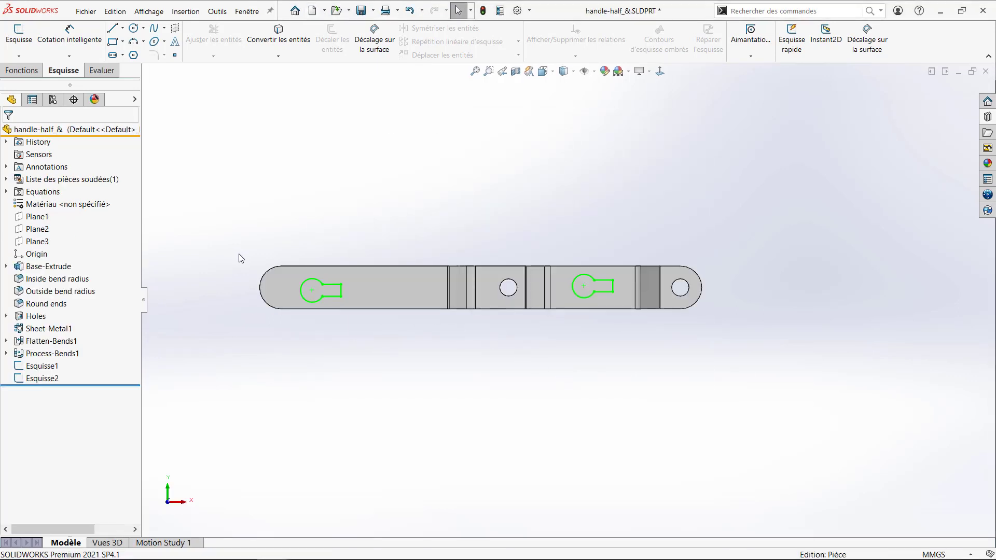
left_click(39, 367)
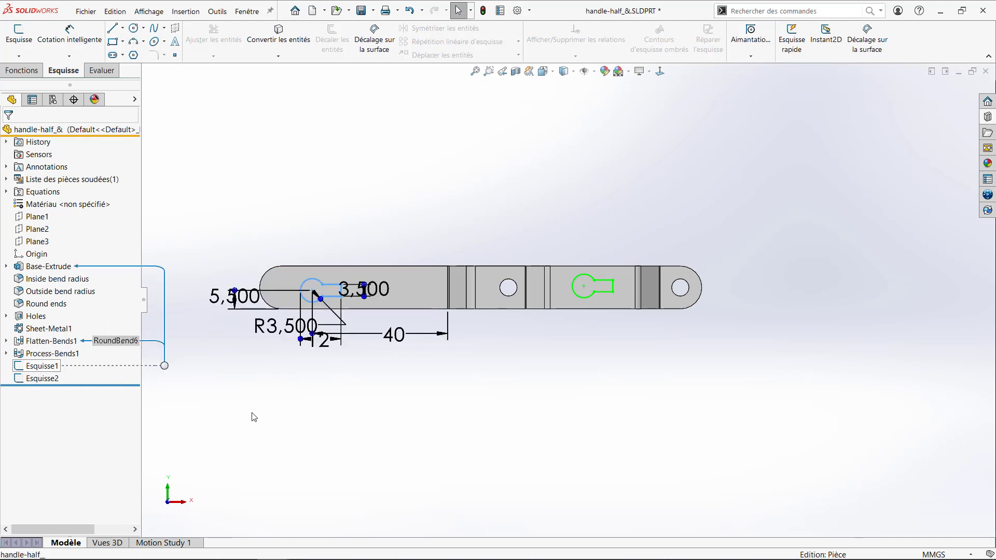
key("ctrl+c")
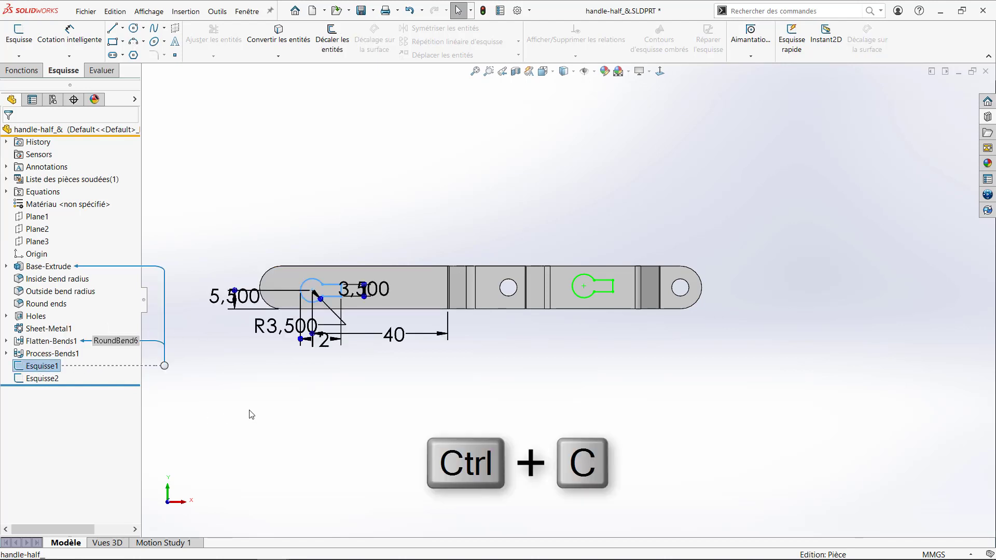
key("ctrl+Tab")
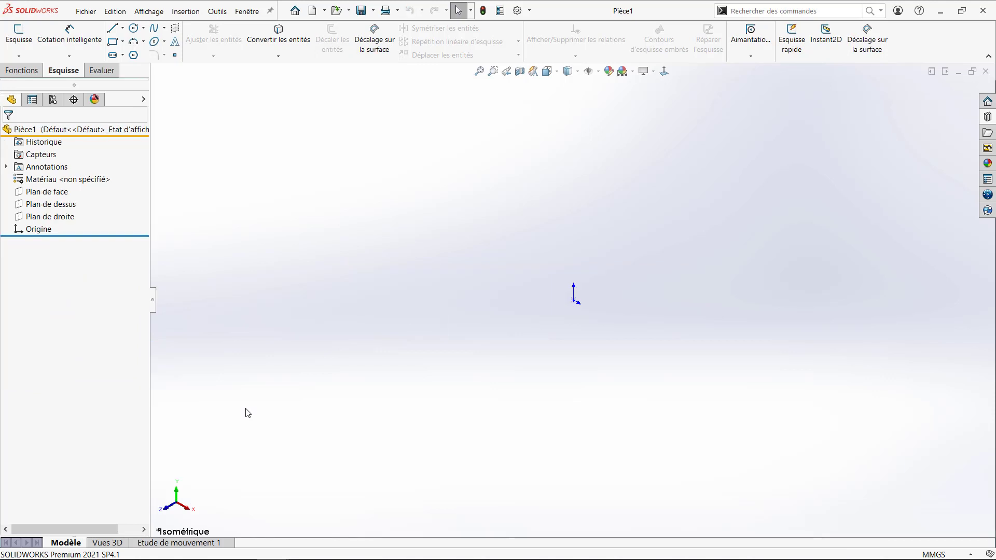
left_click(46, 192)
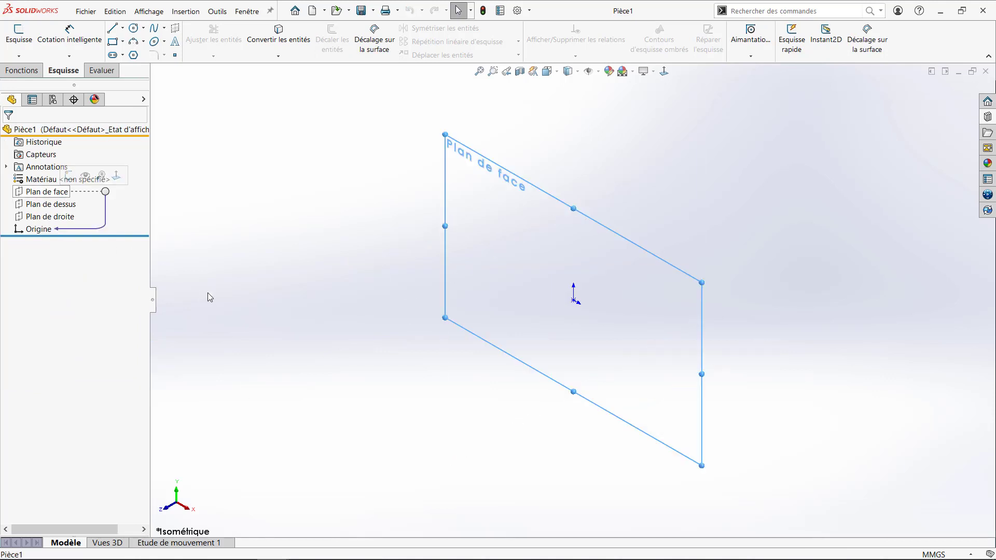
key("ctrl+v")
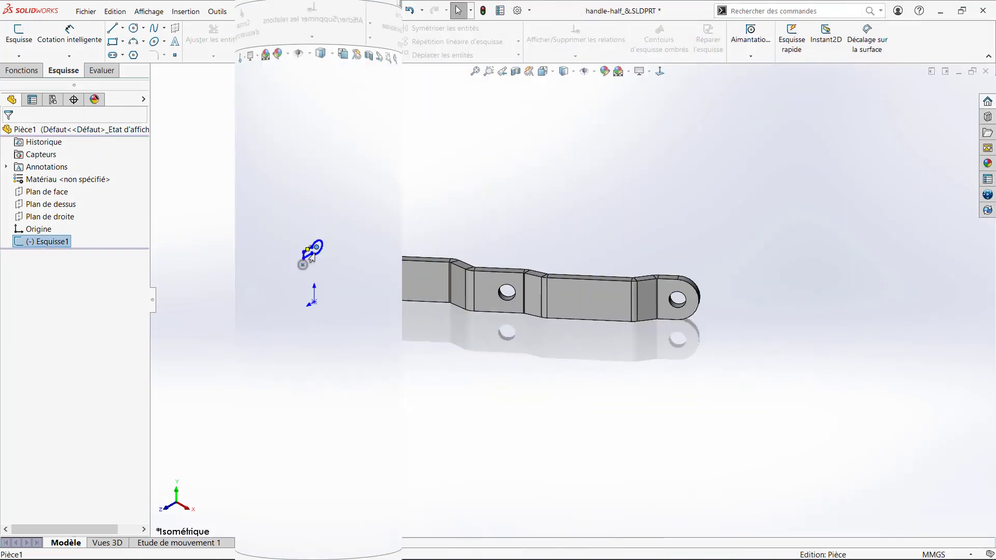
mouse_move(46, 370)
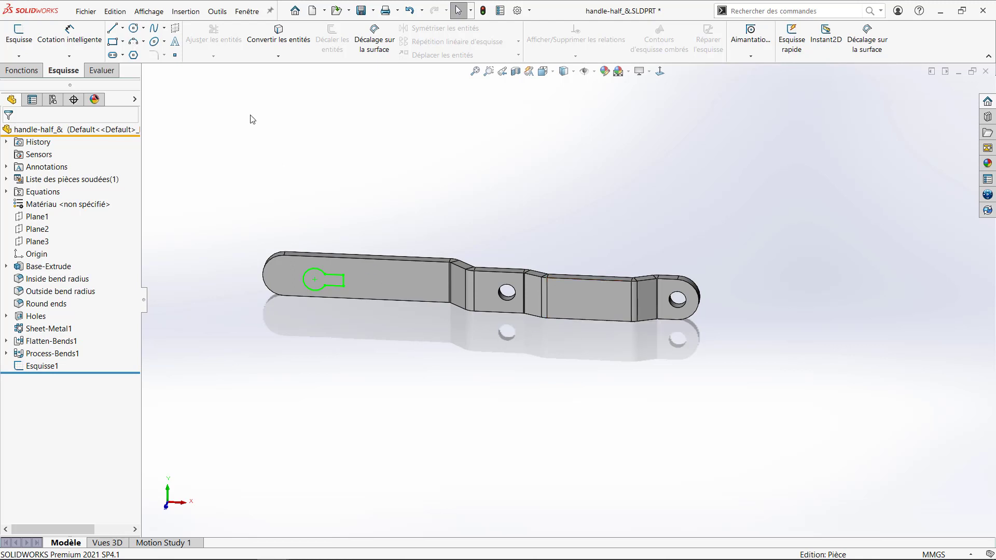
left_click(191, 12)
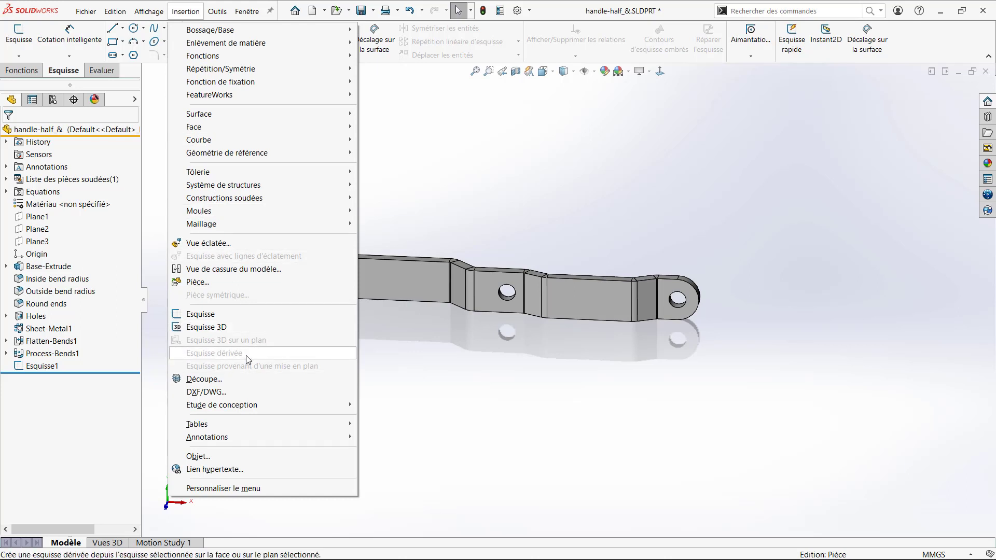
left_click(449, 407)
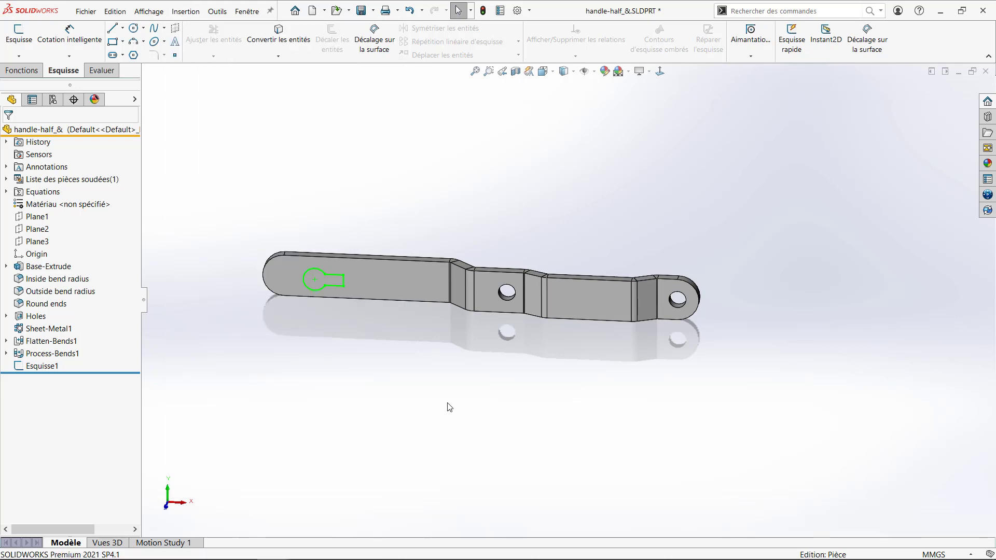
Create a derived sketch from Esquisse1 on the flat face between the two round holes, and move its keyhole onto that face
left_click(596, 312)
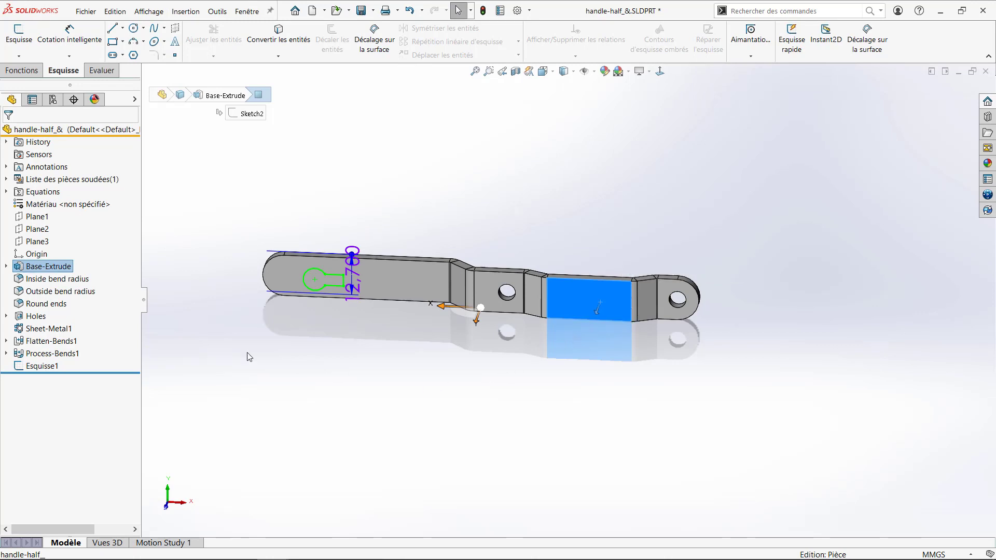
left_click(49, 367)
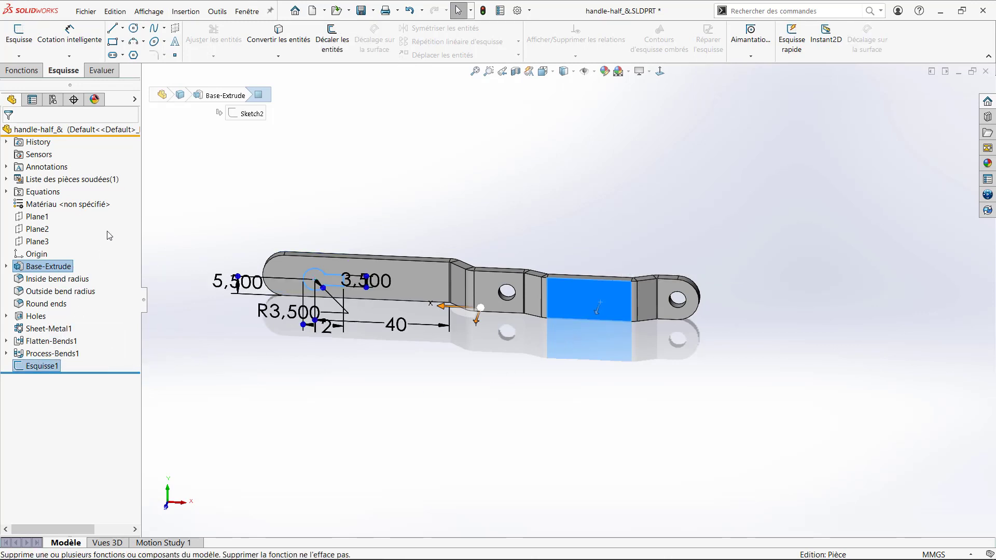
left_click(186, 11)
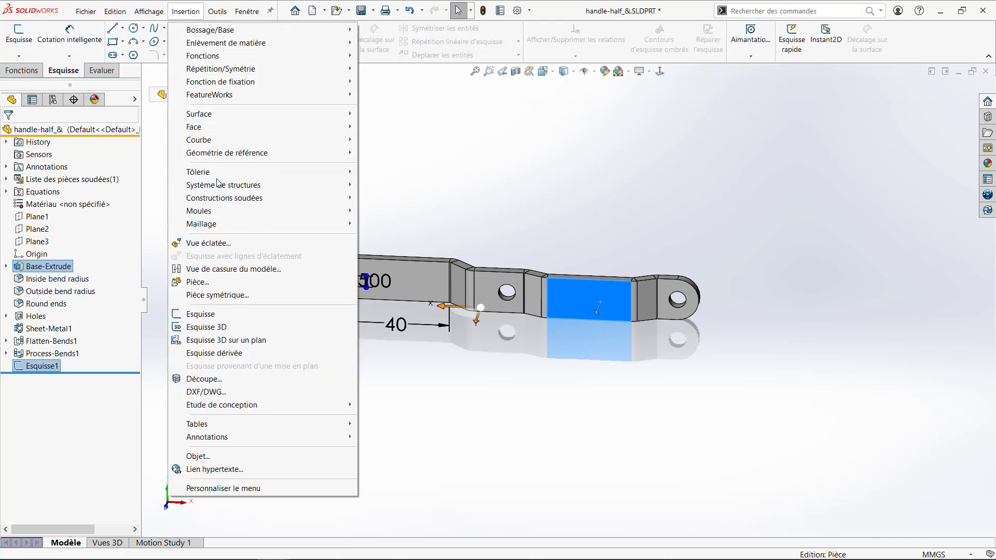
left_click(254, 354)
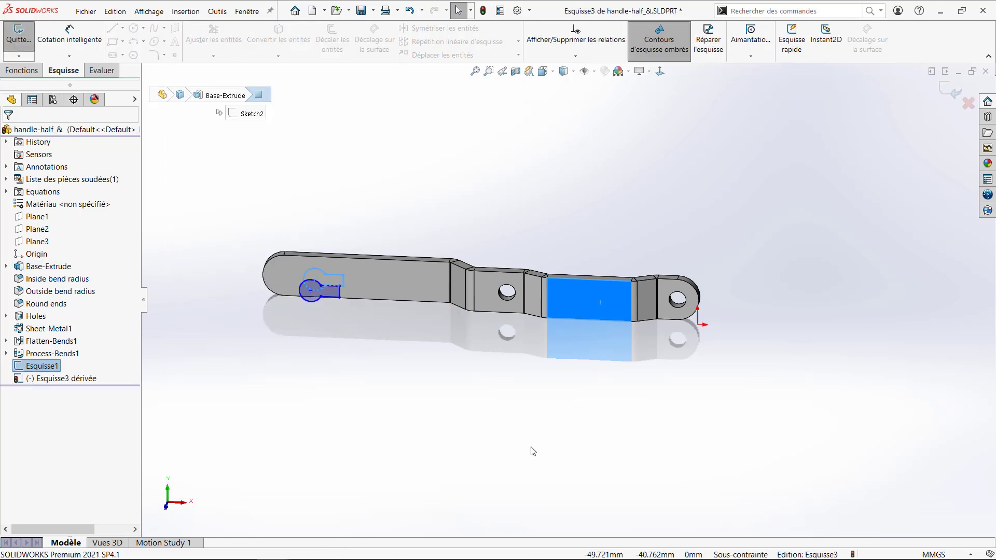
mouse_move(311, 291)
left_mouse_down()
mouse_move(426, 357)
mouse_move(552, 321)
mouse_move(577, 301)
left_mouse_up()
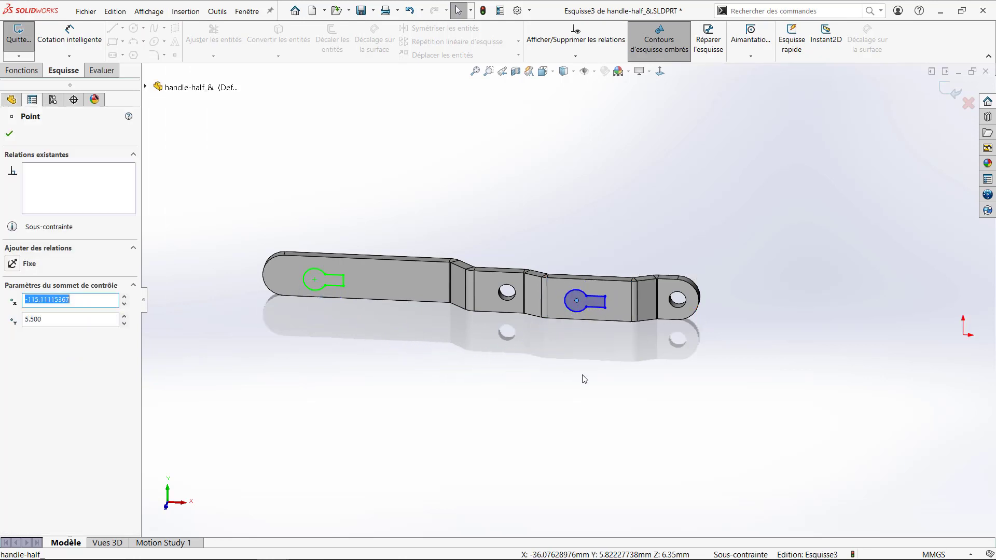
Dimension the derived keyhole's arc centre to the flat face's upper edge at 6.8 mm
scroll(585, 379, "down", 2)
left_click(69, 36)
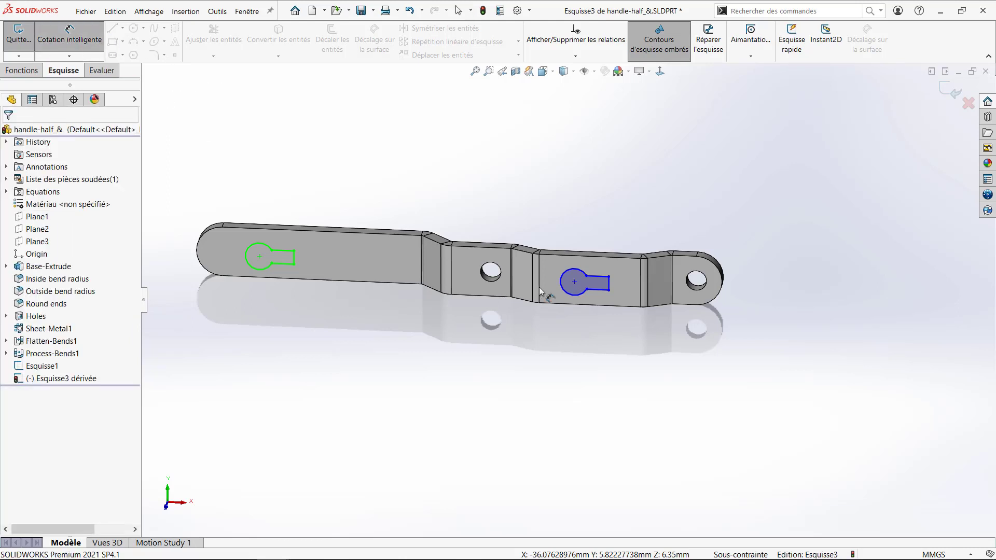
scroll(580, 275, "down", 3)
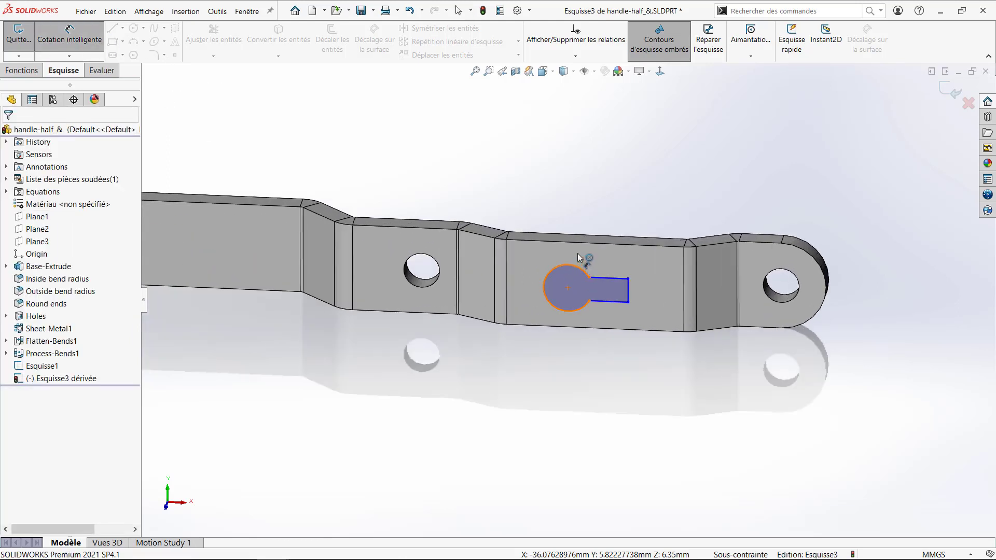
left_click(578, 254)
left_click(577, 244)
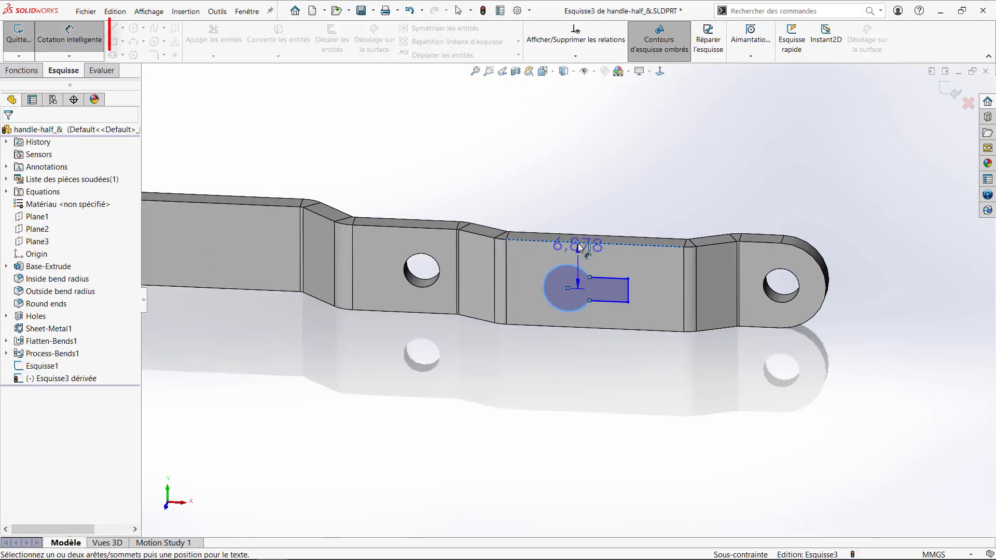
left_click(557, 186)
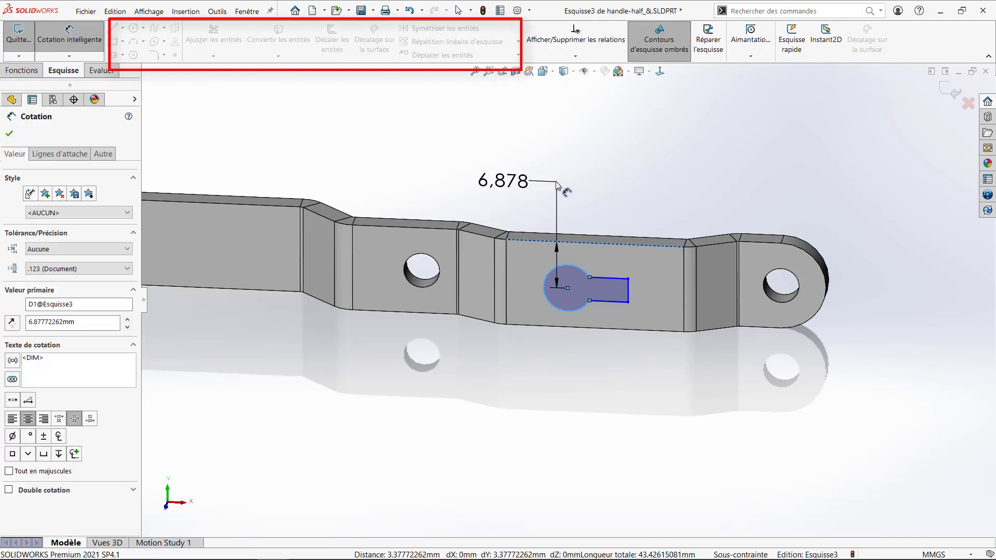
type("6.8")
key("Return")
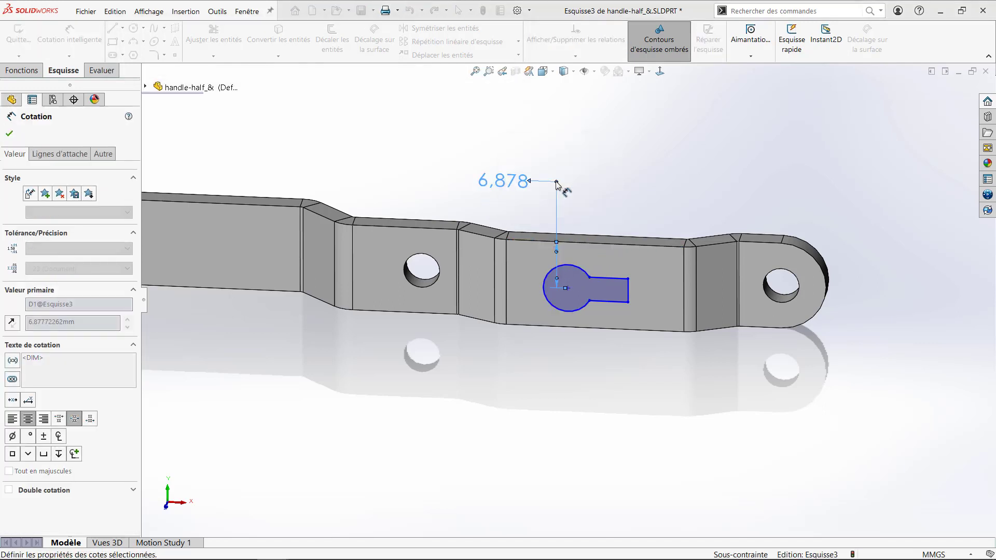
Dimension the derived keyhole's arc centre to the bend edge on the end hole's side at 16 mm
left_click(597, 317)
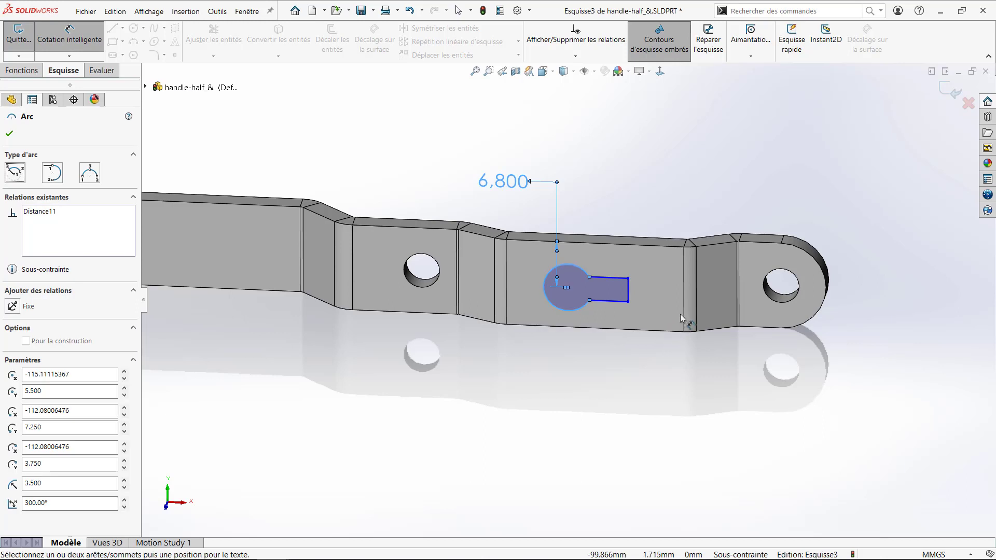
left_click(684, 314)
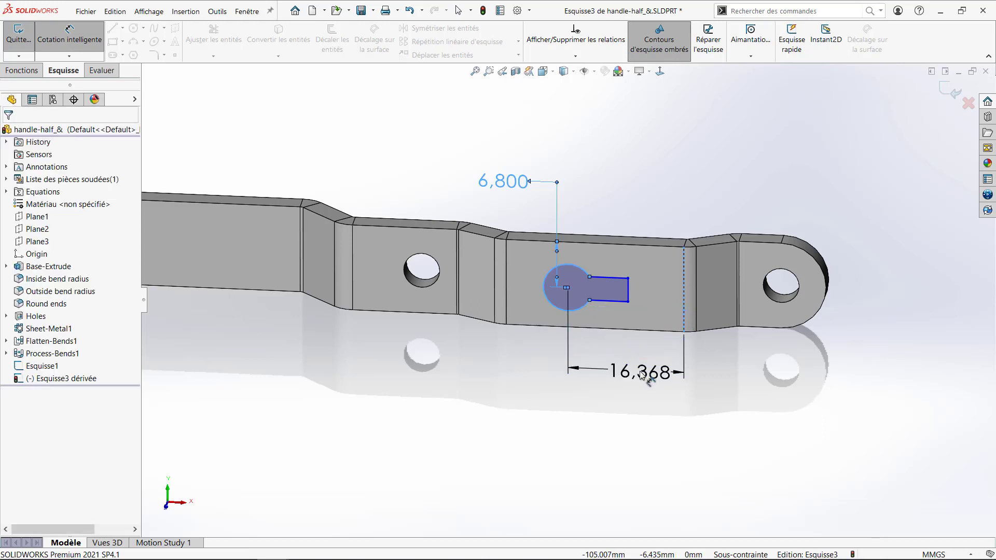
left_click(642, 375)
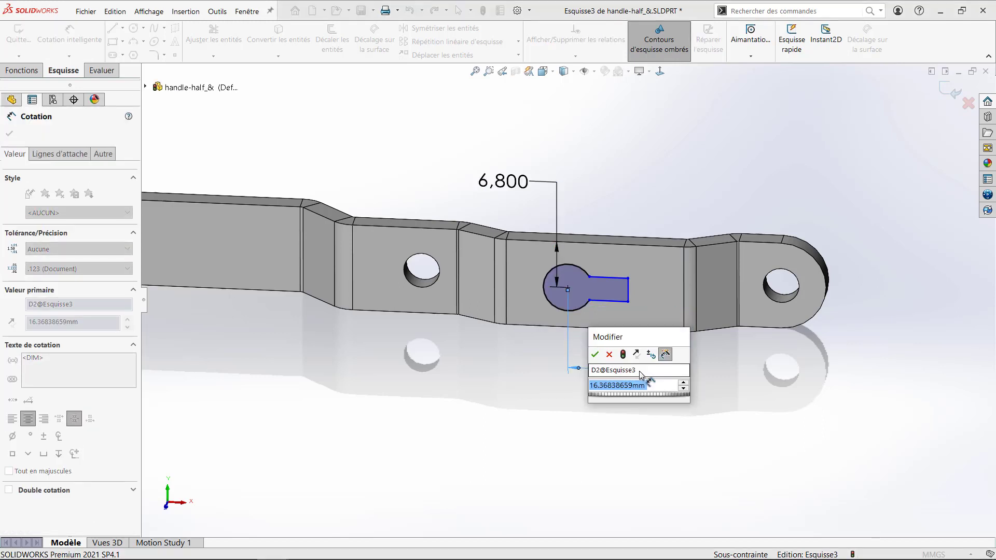
type("16")
key("Return")
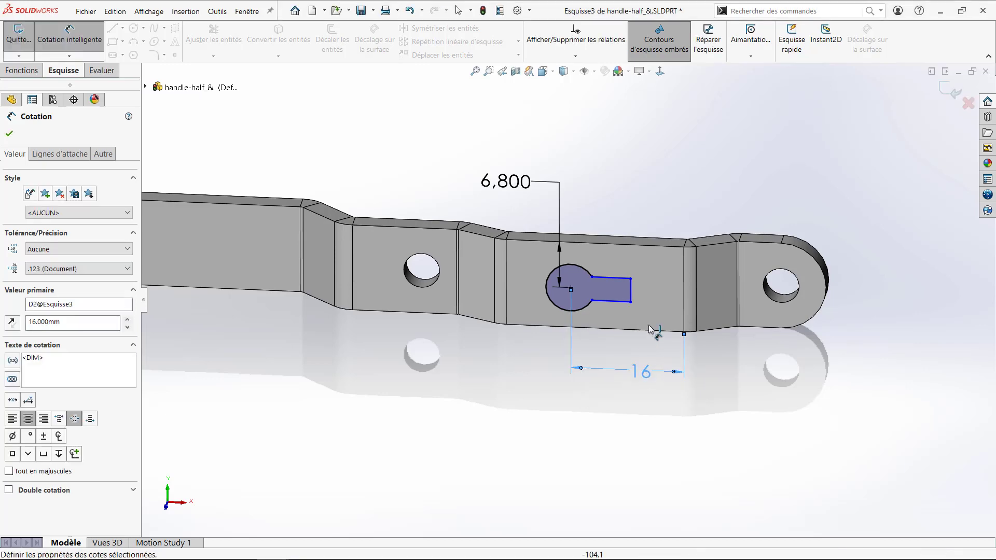
key("Escape")
key("Escape")
Make the derived slot's upper line parallel to the face's upper edge, and rebuild to close the sketch
left_click(611, 278)
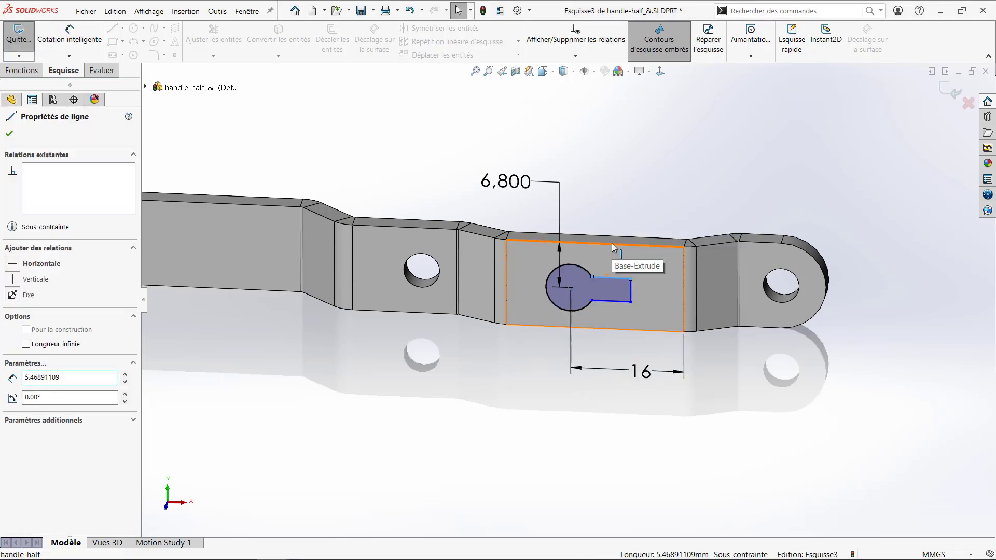
left_click(613, 245, "ctrl")
left_click(649, 198)
left_click(599, 210)
key("z")
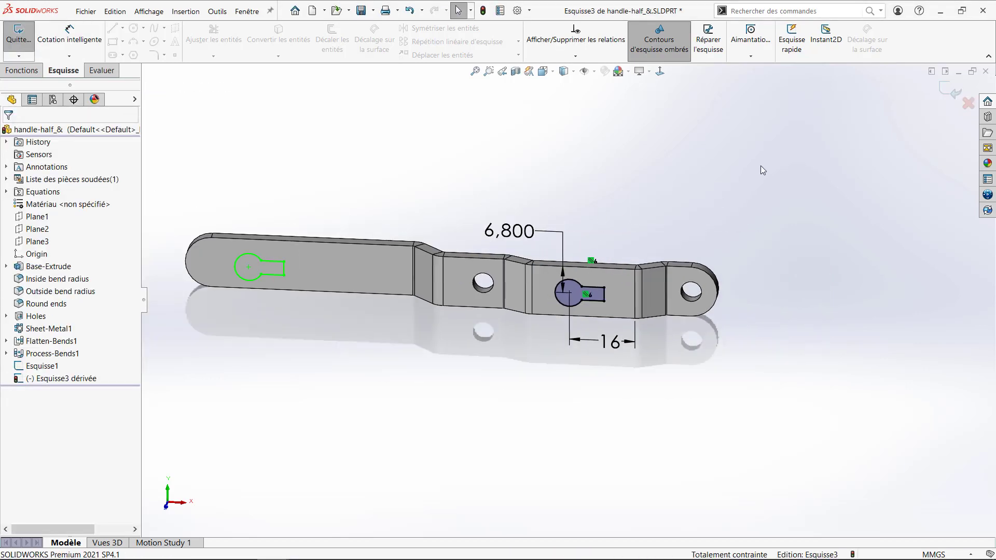
key("ctrl+b")
Stretch the original keyhole's overall length dimension freehand on the model to lengthen its slot
left_click(43, 366)
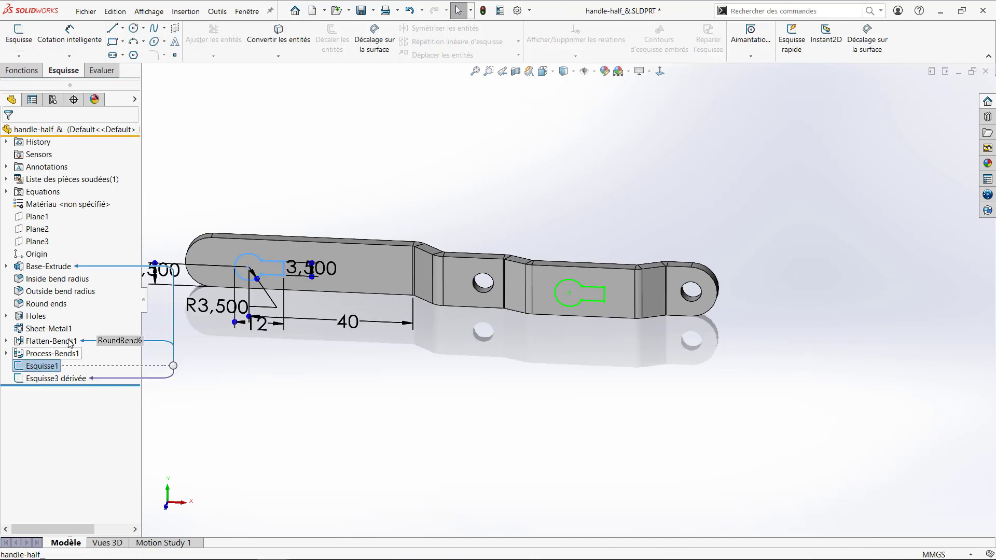
scroll(191, 311, "down", 2)
mouse_move(264, 326)
left_mouse_down()
mouse_move(237, 327)
mouse_move(253, 326)
left_mouse_up()
left_click(358, 382)
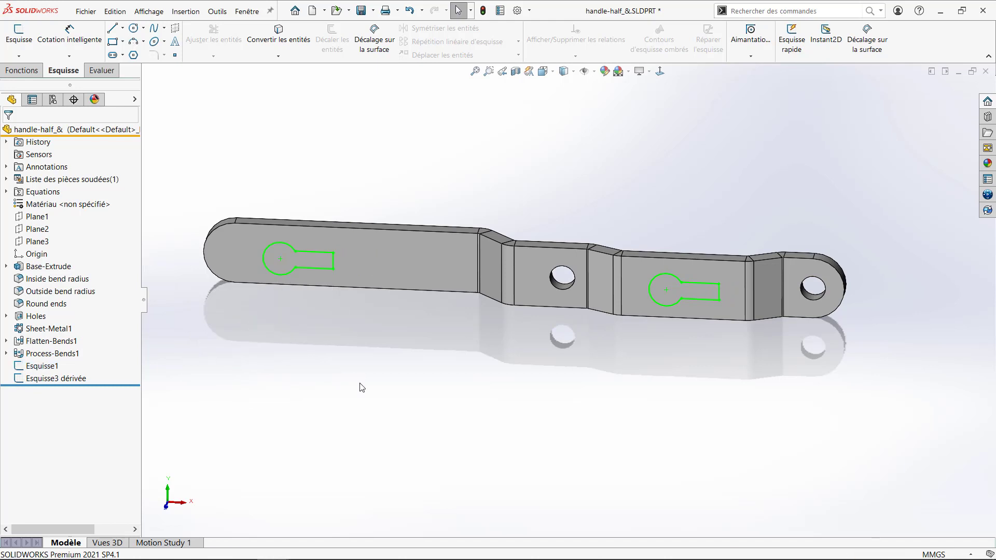
key("z")
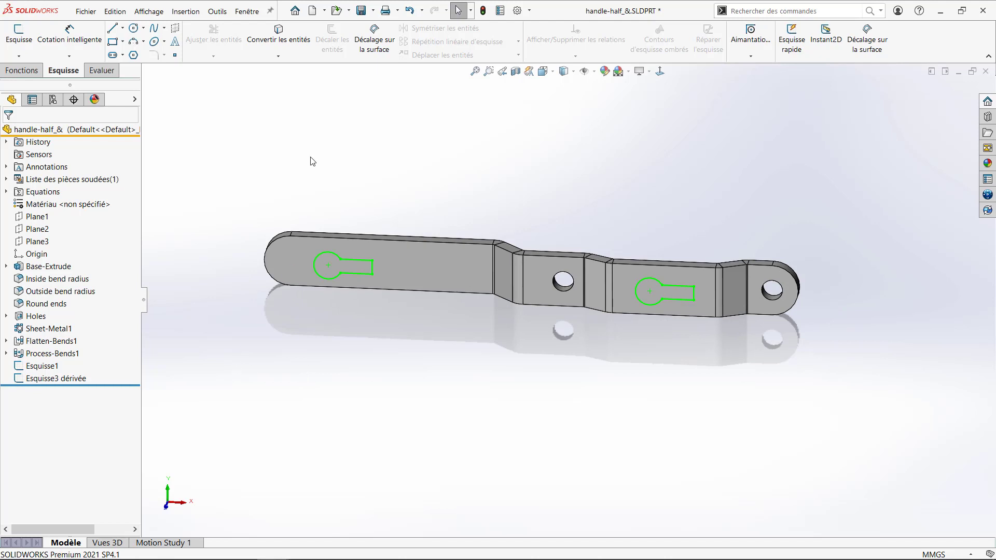
Try to derive the handle half's original keyhole sketch onto the front plane (Plan de face) of the new part Pièce1
left_click(973, 71)
left_click_drag(363, 91, 725, 102)
left_click(419, 396)
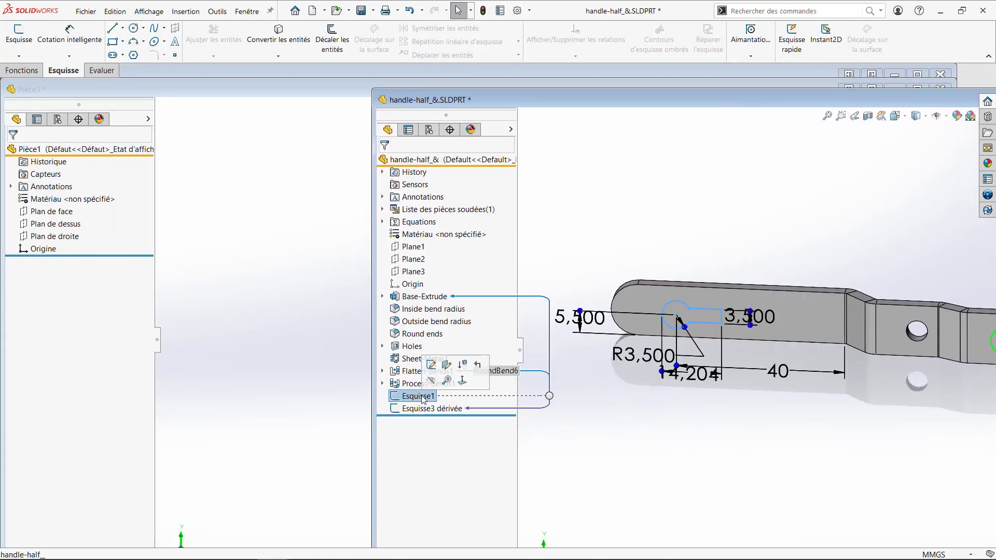
left_click(56, 213)
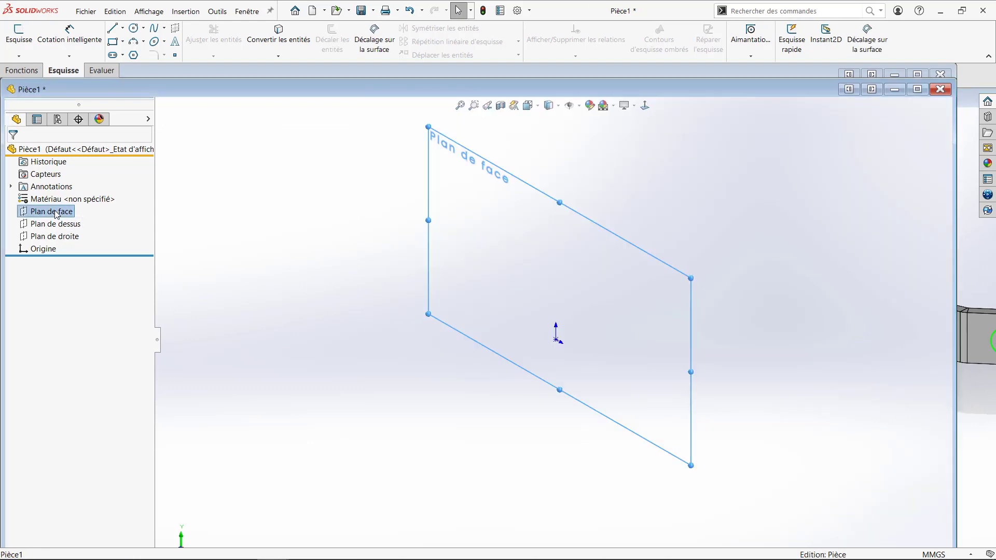
left_click(185, 12)
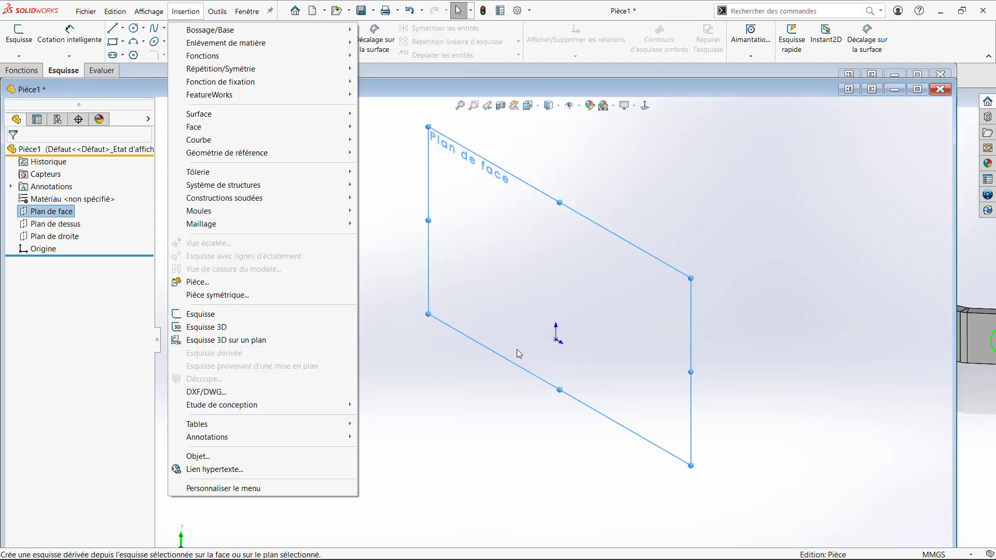
left_click(961, 241)
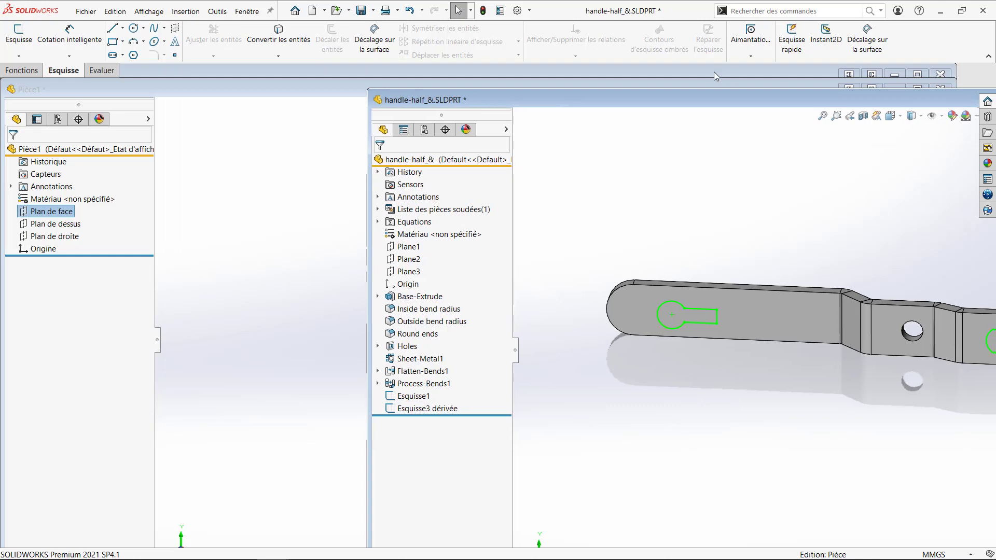
left_click_drag(714, 95, 630, 102)
left_click(893, 99)
In the collision assembly, create a derived sketch of the handle half's keyhole sketch on the arm's flat side face
key("ctrl+Tab")
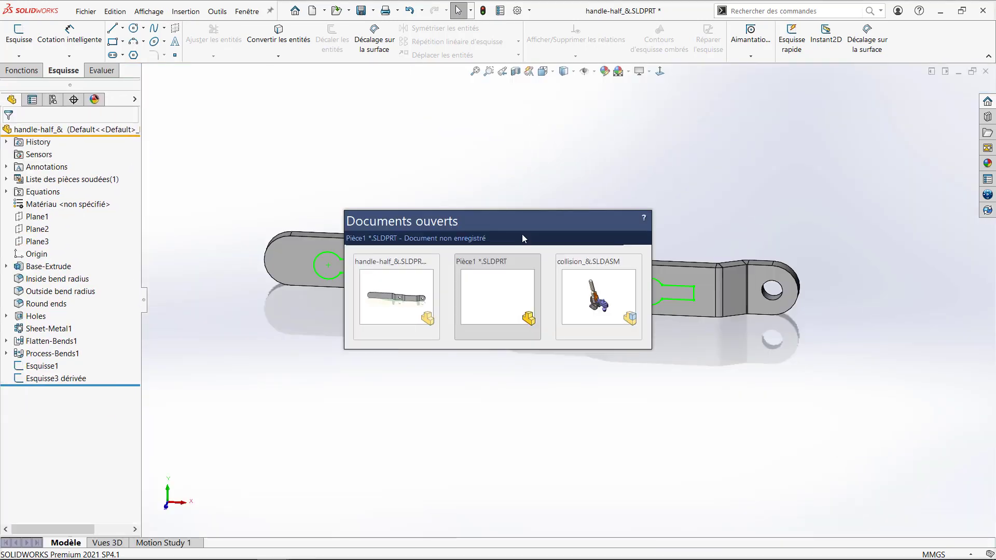
left_click(600, 299)
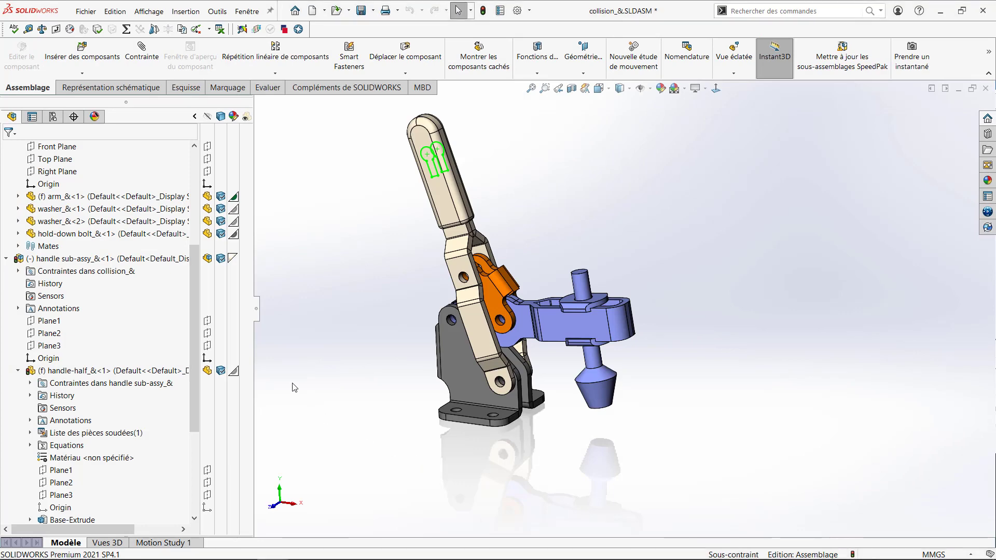
scroll(62, 338, "down", 3)
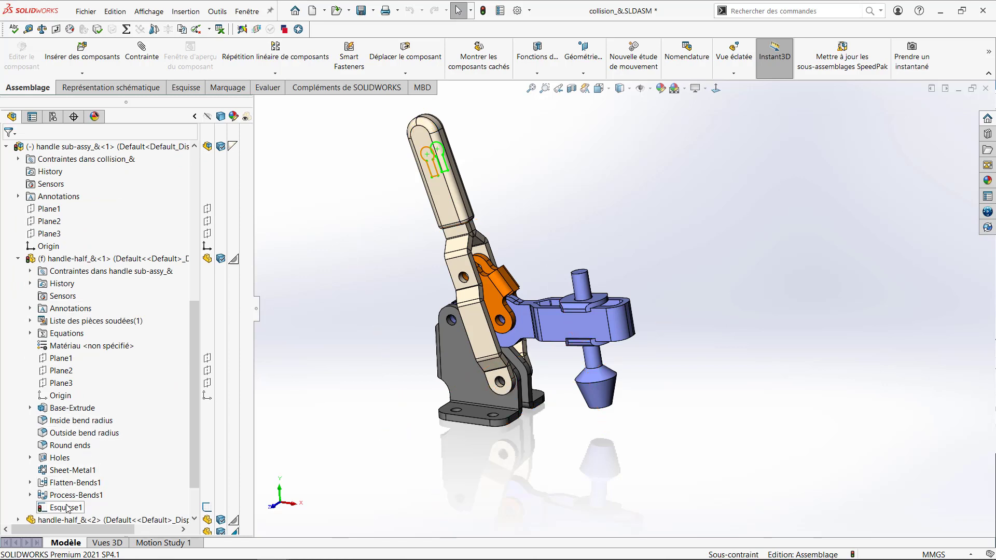
left_click(67, 509)
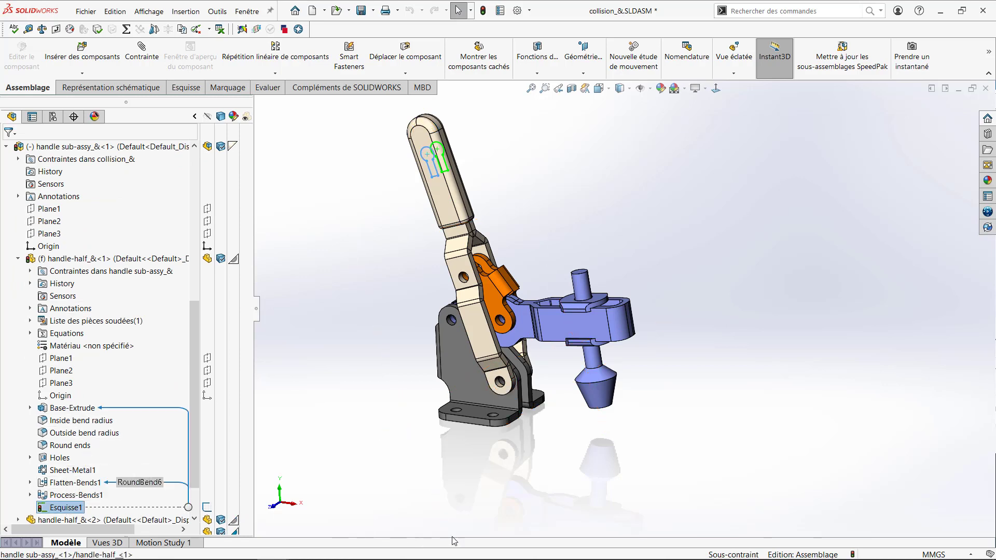
left_click(564, 326)
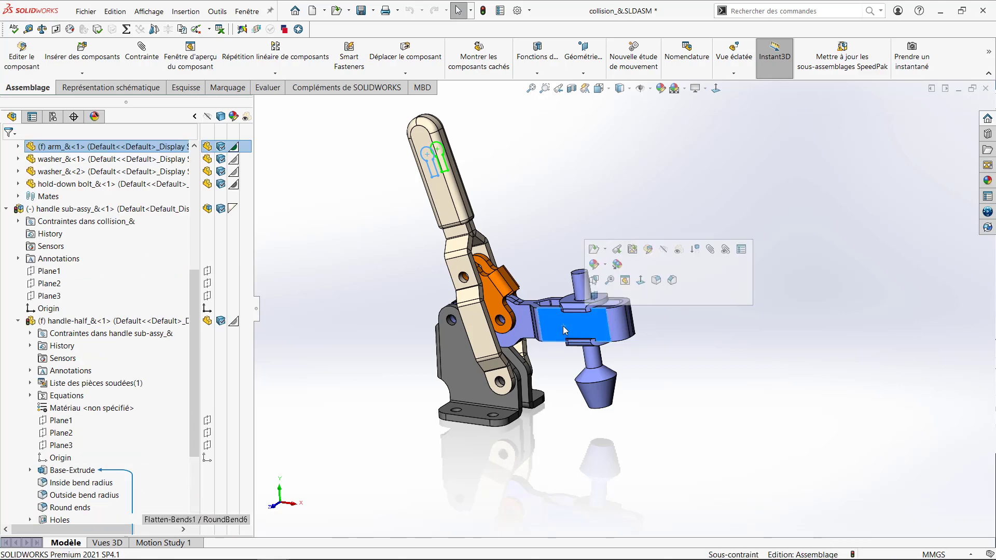
left_click(186, 11)
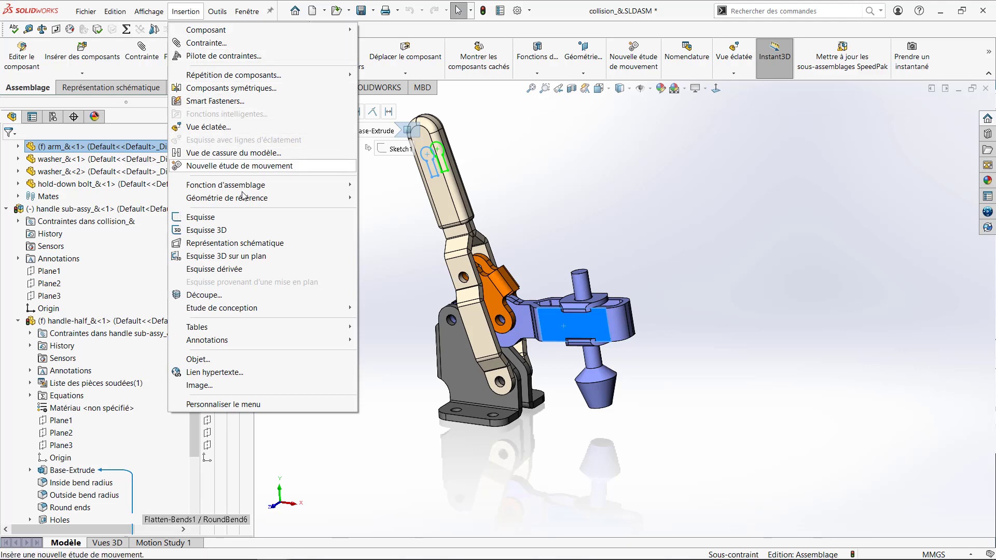
left_click(252, 270)
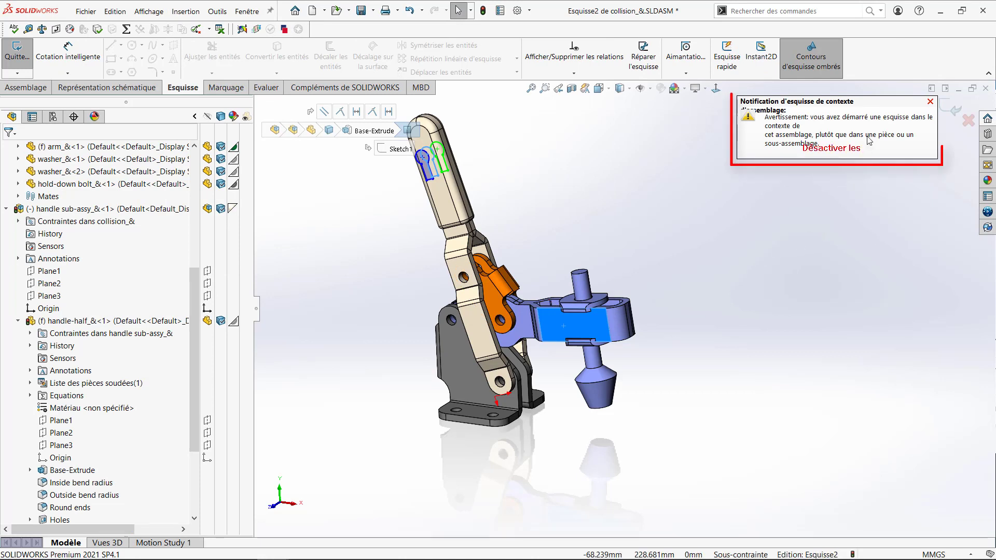
left_click(930, 102)
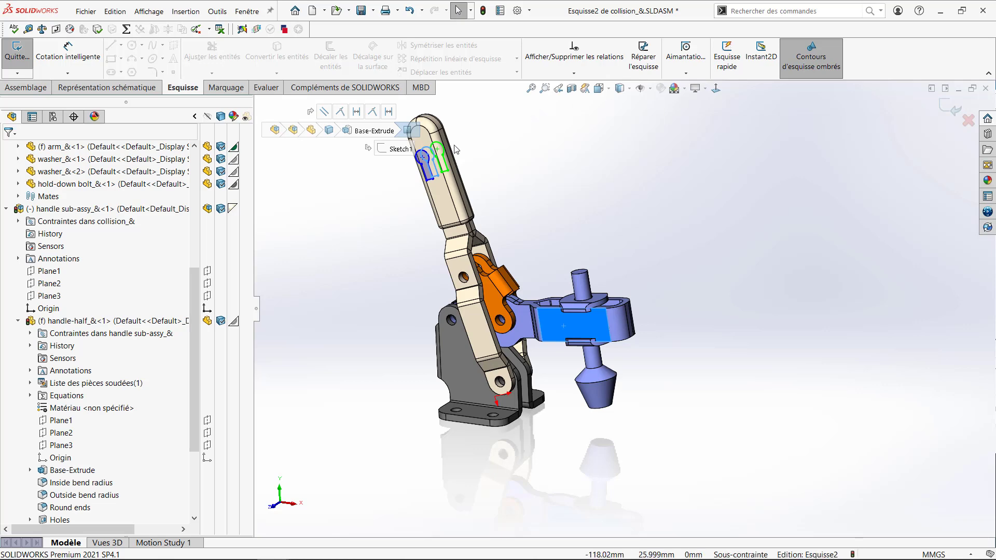
Move the derived keyhole onto the arm's side face, make its slot line parallel to the arm's upper edge, and close the sketch
left_click_drag(425, 160, 546, 304)
scroll(557, 323, "down", 5)
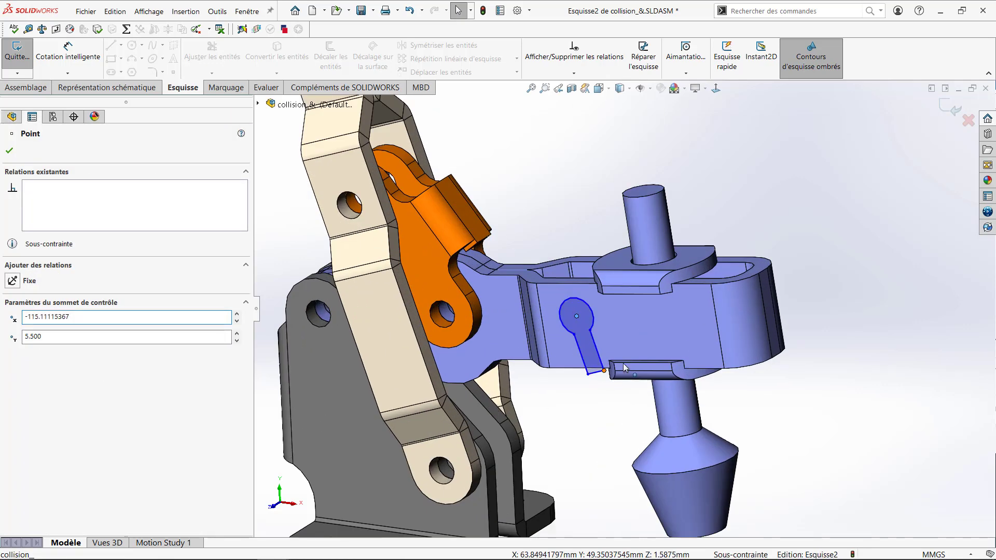
left_click(565, 333)
left_click(547, 284, "ctrl")
left_click(600, 233)
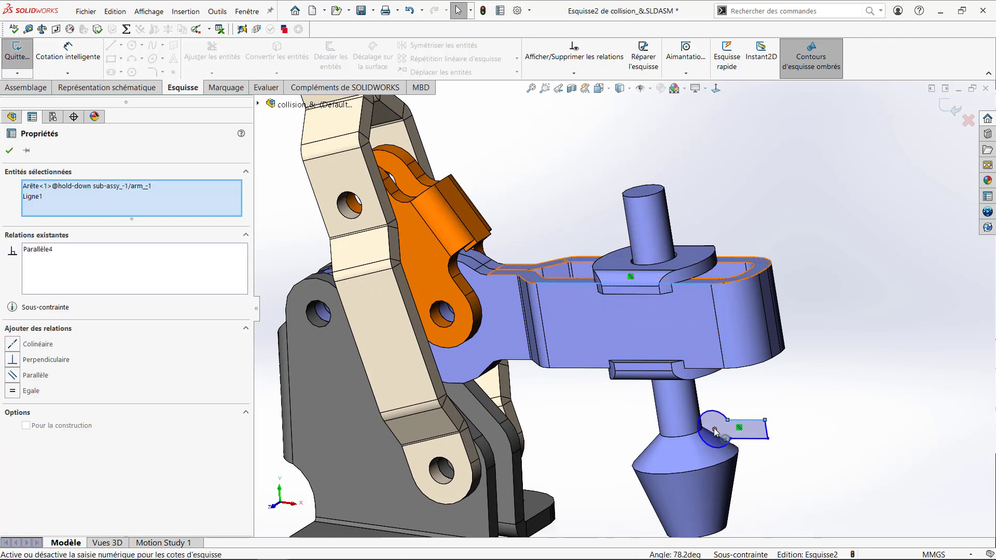
left_click_drag(722, 418, 725, 341)
left_click(948, 107)
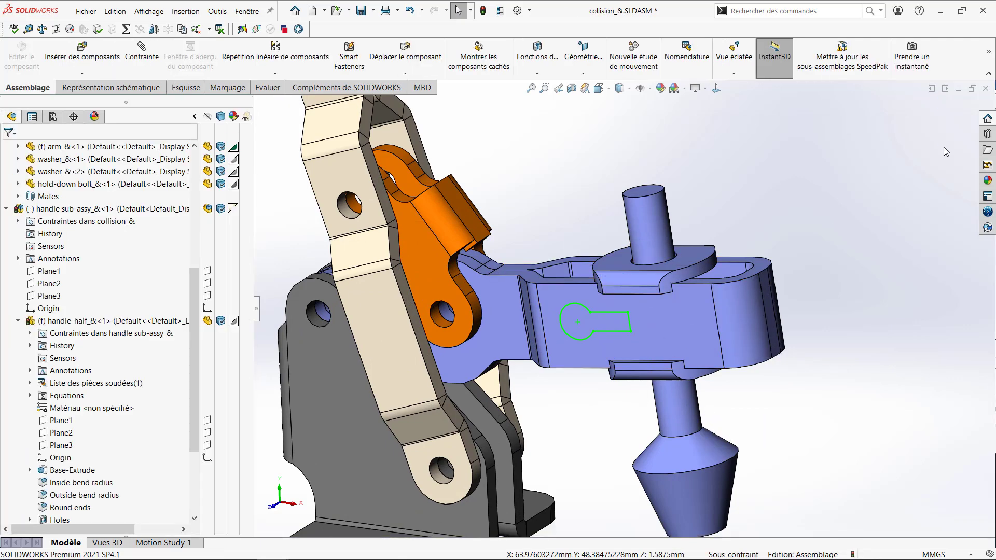
Underive the assembly's keyhole sketch on the arm to break its link with the original sketch
scroll(193, 284, "down", 3)
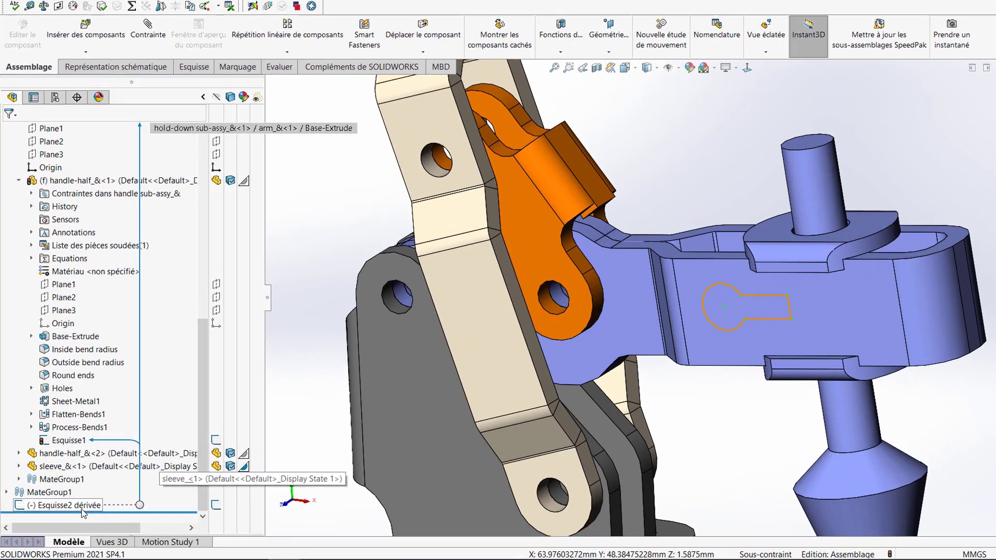
right_click(82, 508)
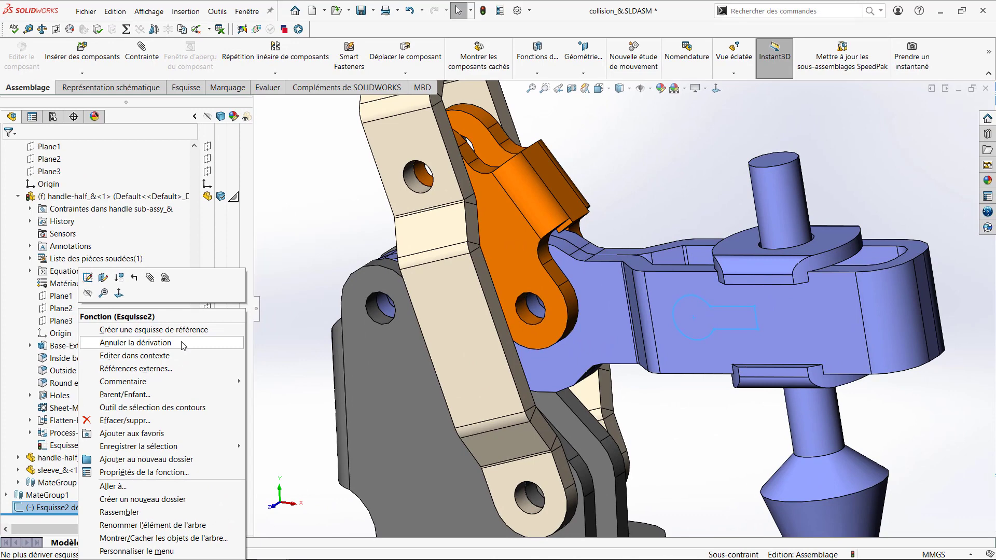
left_click(182, 342)
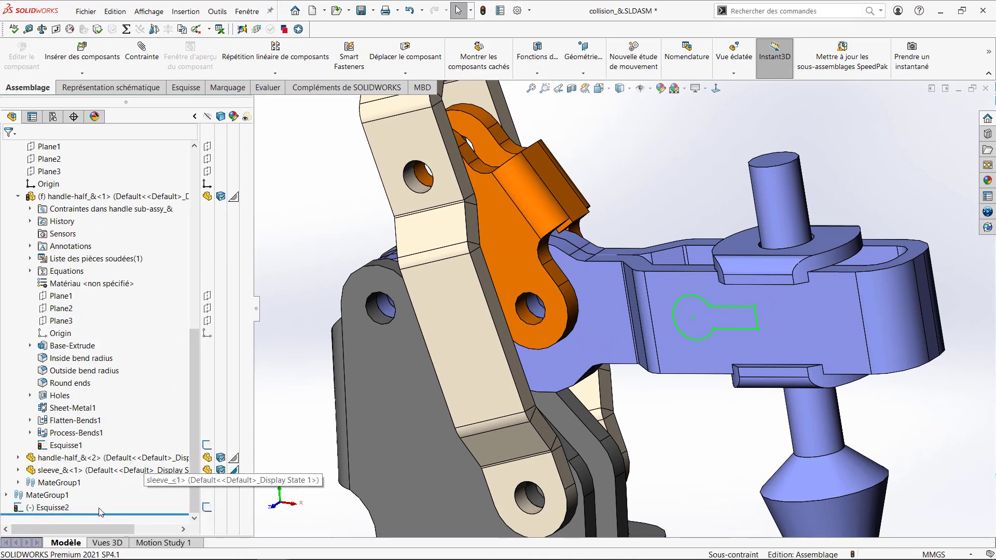
left_click(801, 234)
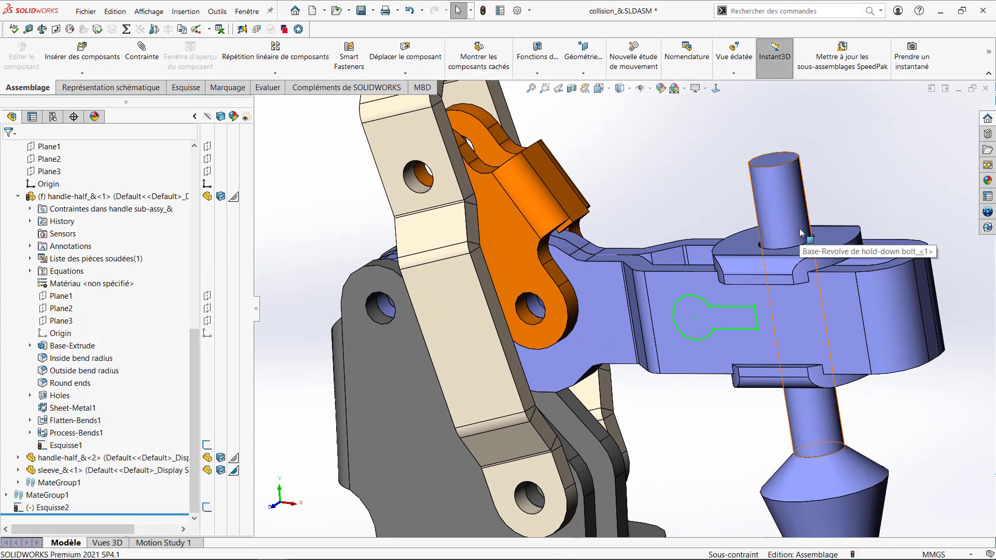
left_click(830, 252)
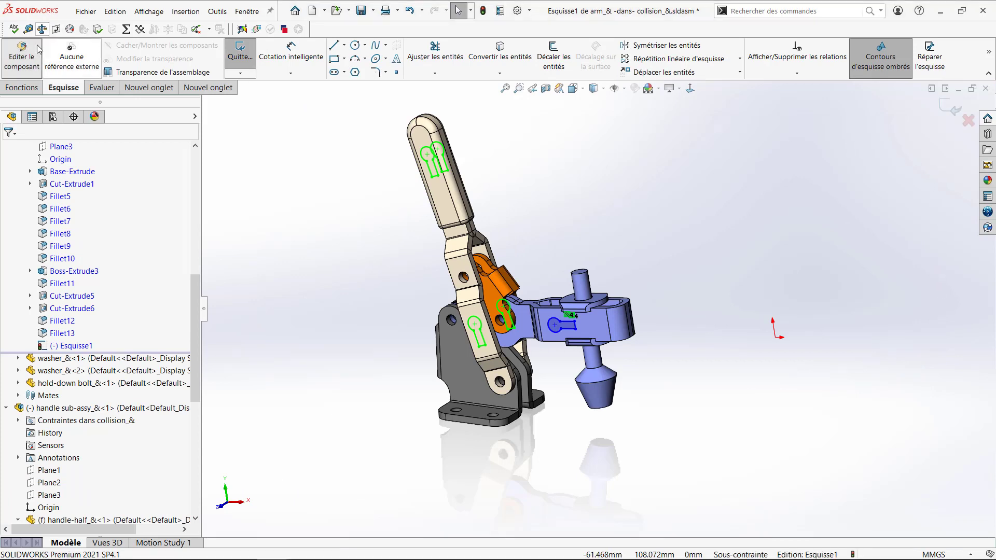
Finish editing the arm in the assembly, and delete the derived keyhole sketch Esquisse3 from the handle-half part
left_click(32, 61)
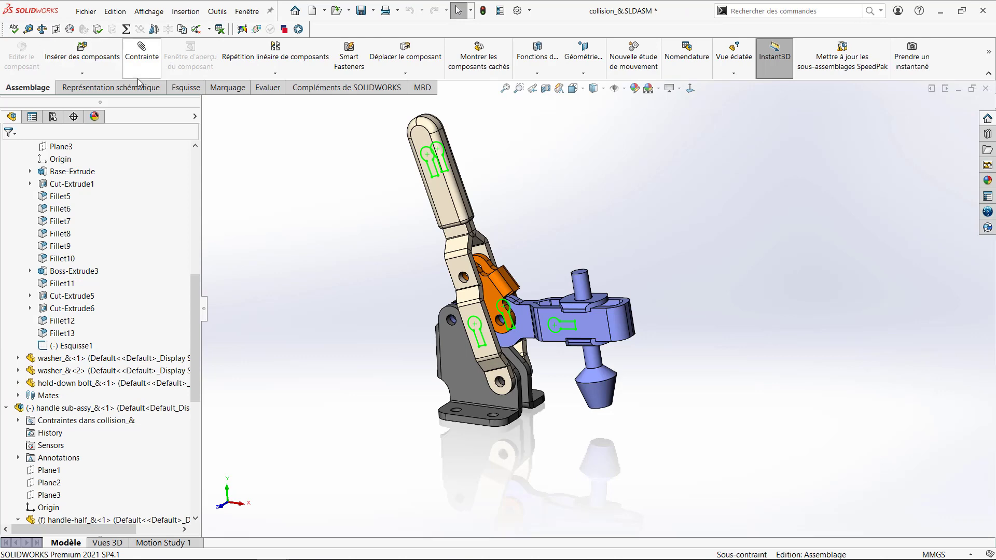
key("ctrl+Tab")
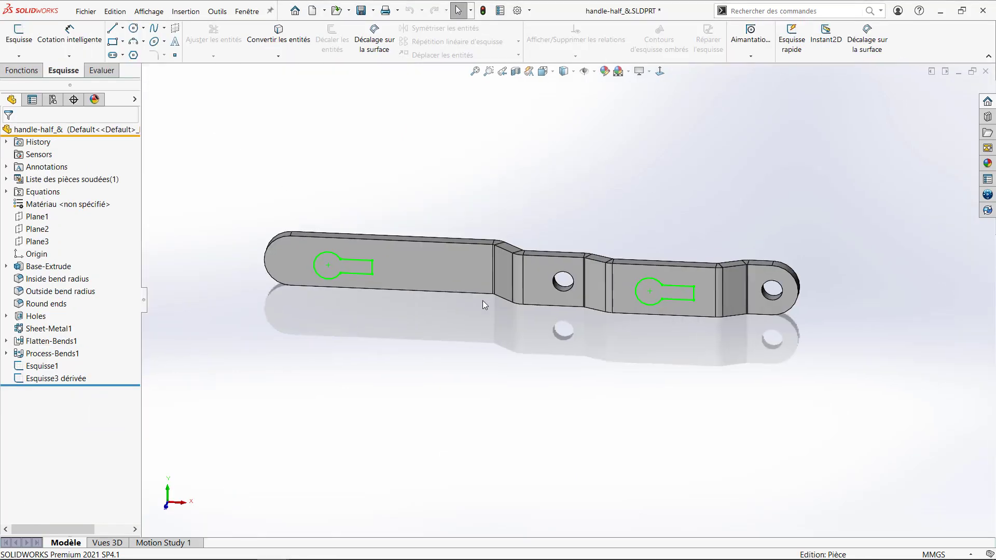
left_click(66, 379)
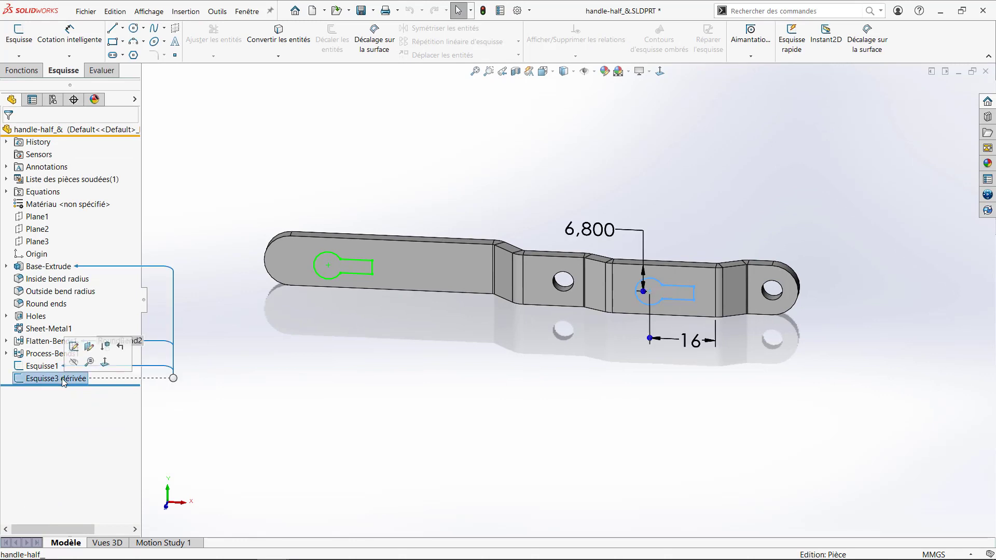
key("Delete")
key("Return")
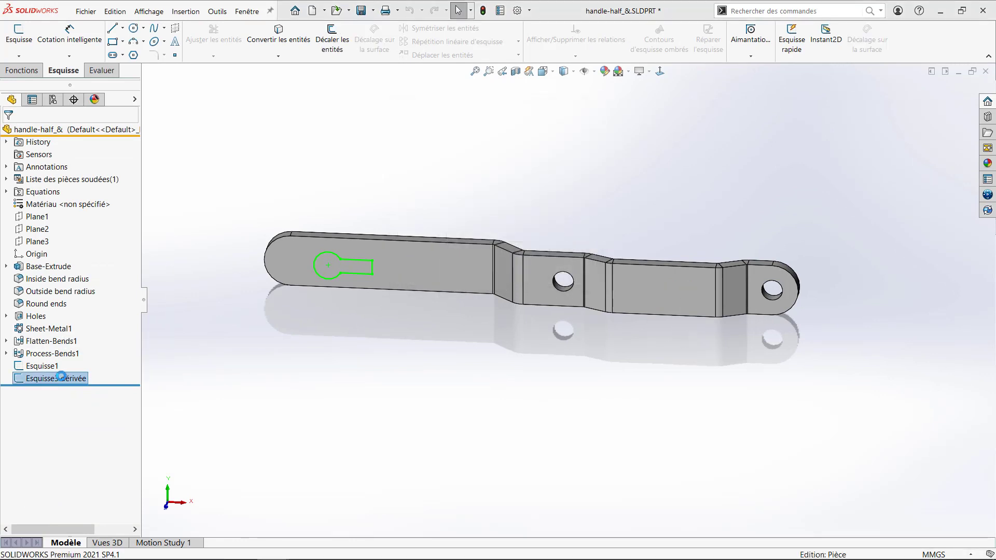
Edit the original keyhole sketch Esquisse1 and make a block from its whole profile, with the insertion point at the arc's centre
left_click(34, 365)
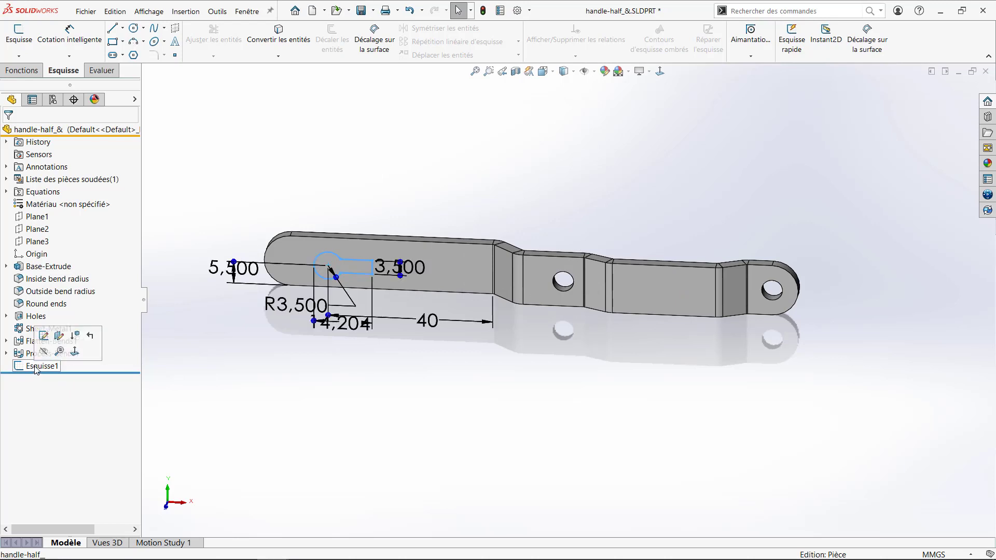
left_click(45, 340)
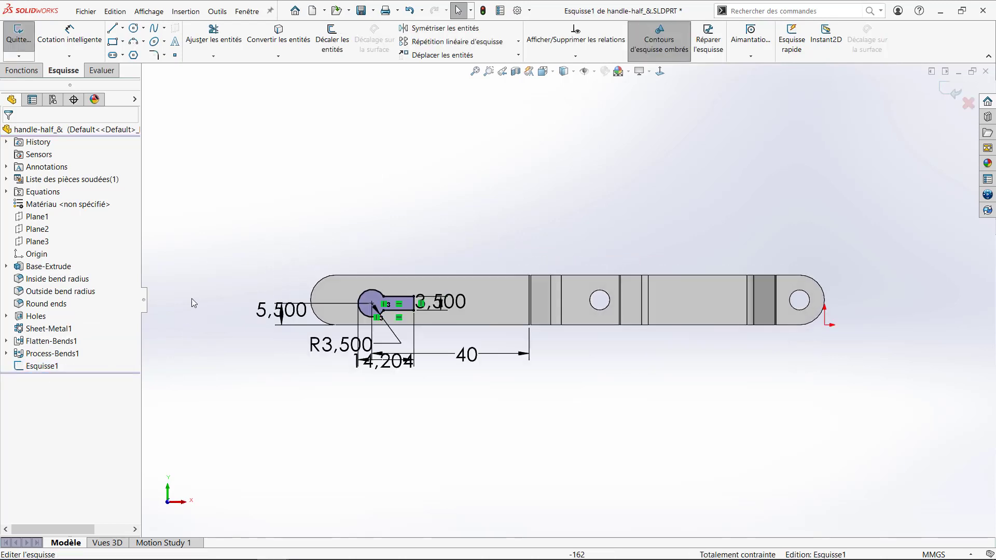
left_click_drag(212, 200, 544, 446)
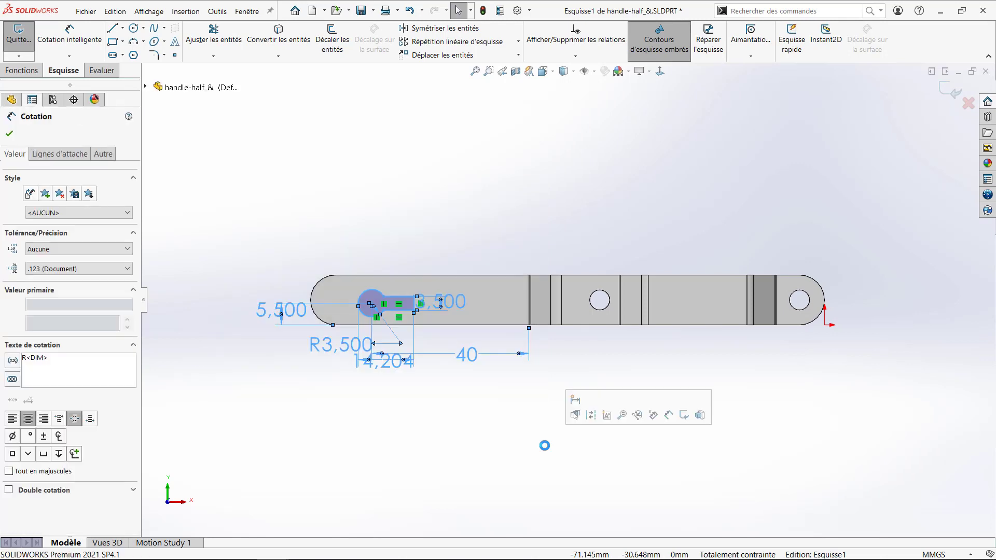
left_click(607, 415)
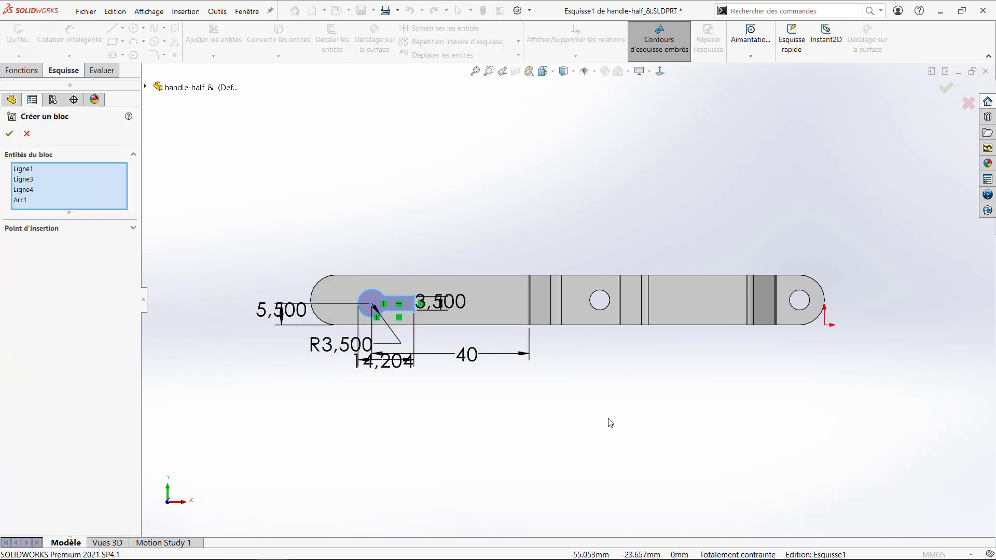
left_click(135, 228)
scroll(362, 320, "down", 8)
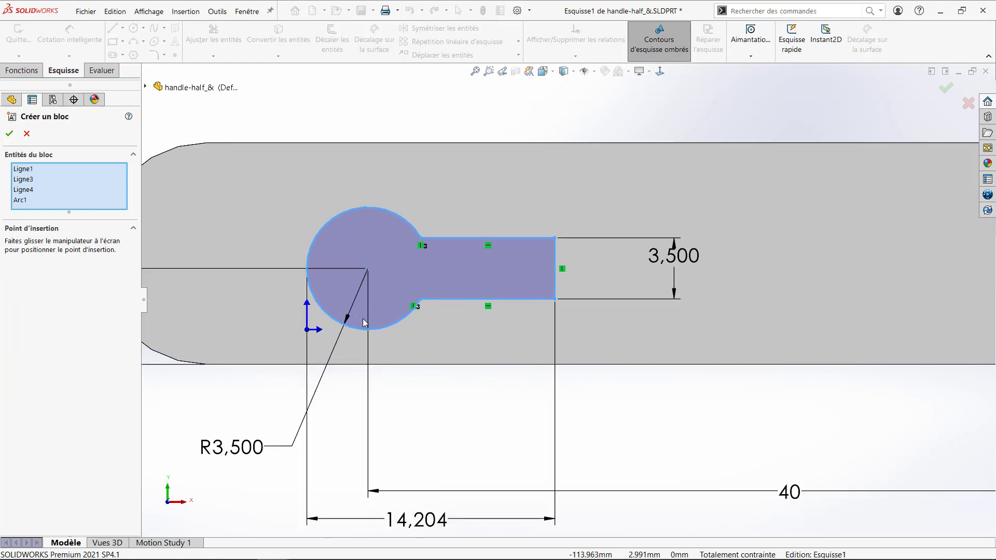
left_click_drag(306, 333, 359, 310)
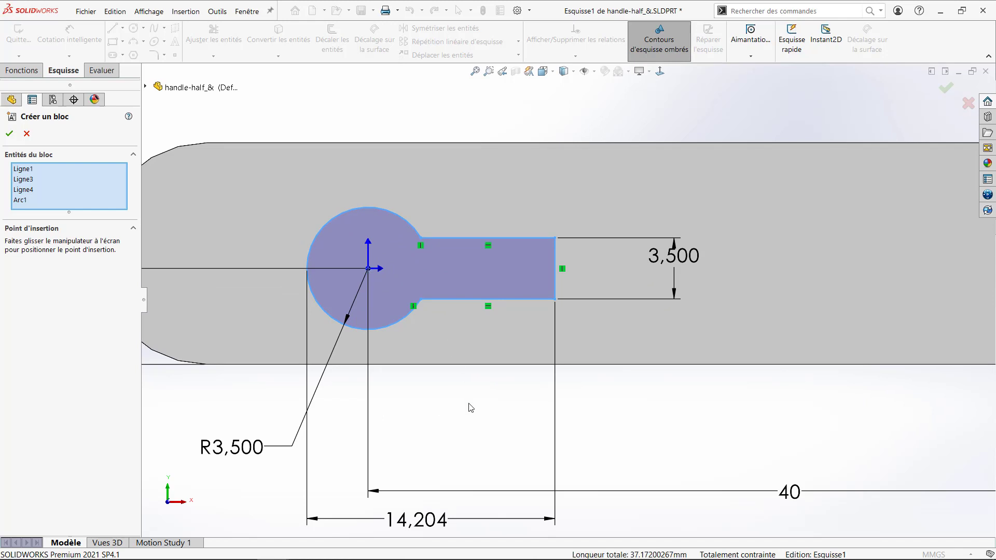
scroll(470, 408, "up", 3)
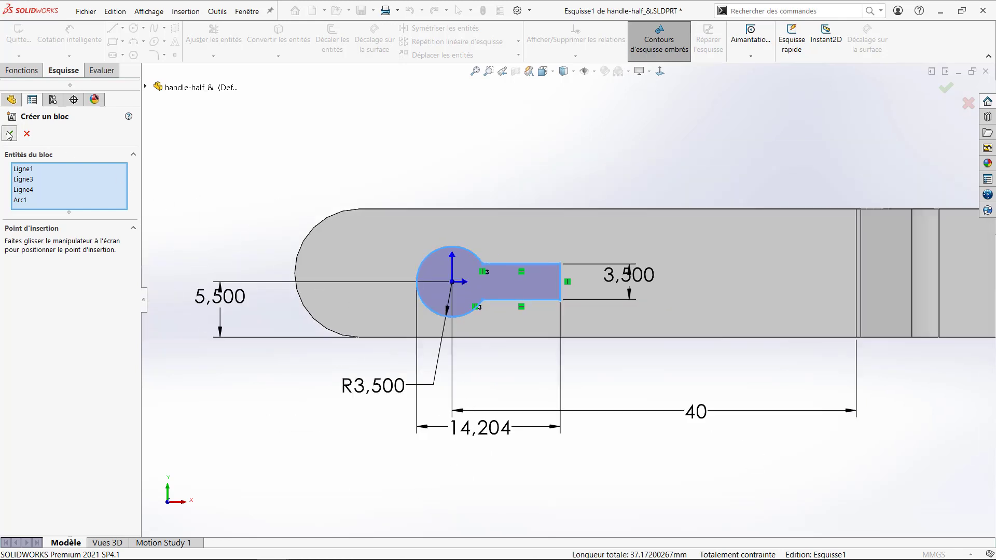
left_click(9, 134)
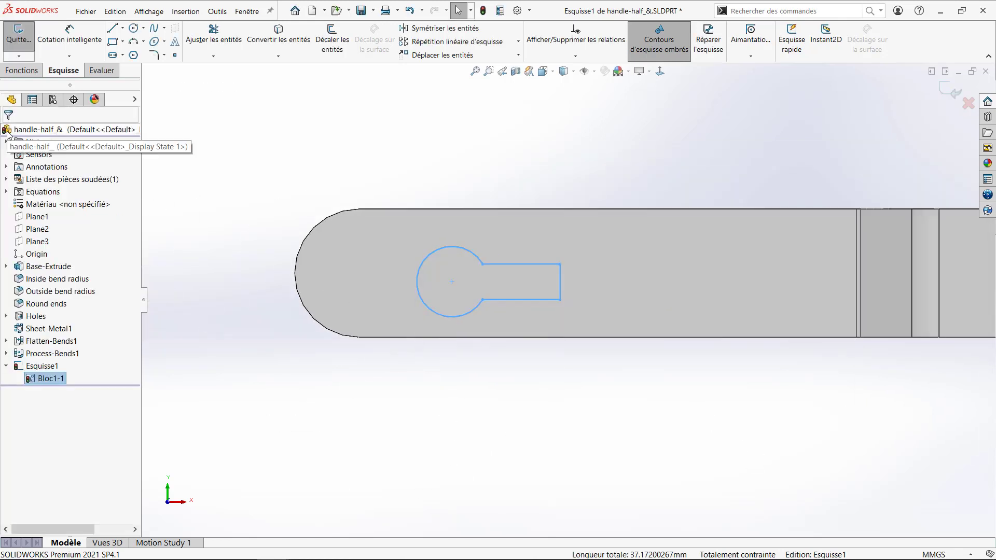
Save the keyhole block to the desktop as Bloc demo.SLDBLK, replacing the existing file
right_click(43, 383)
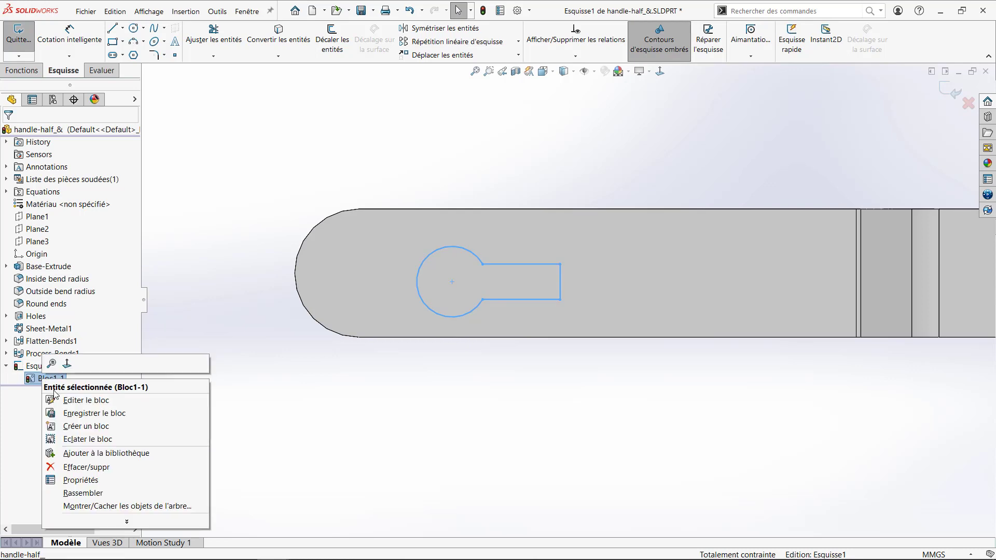
left_click(75, 413)
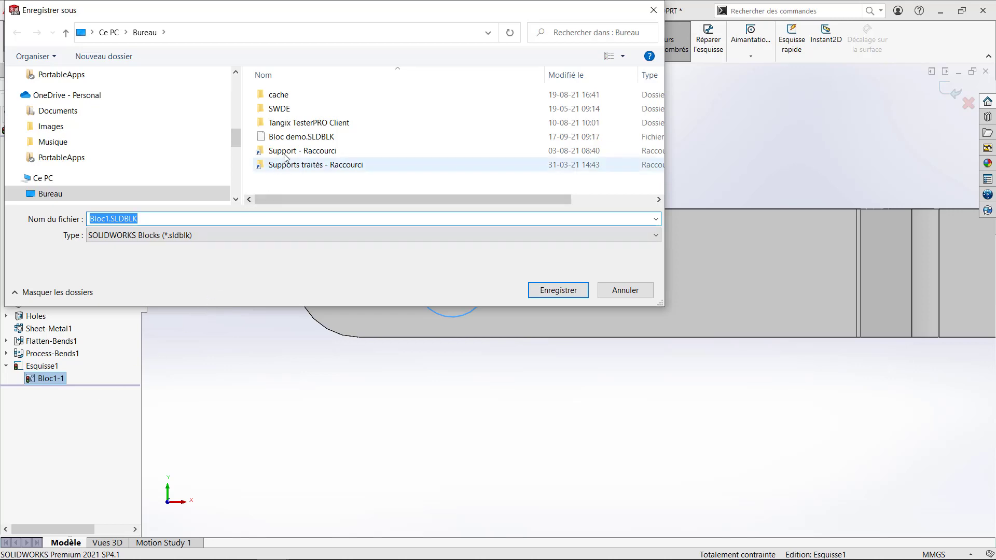
left_click(322, 137)
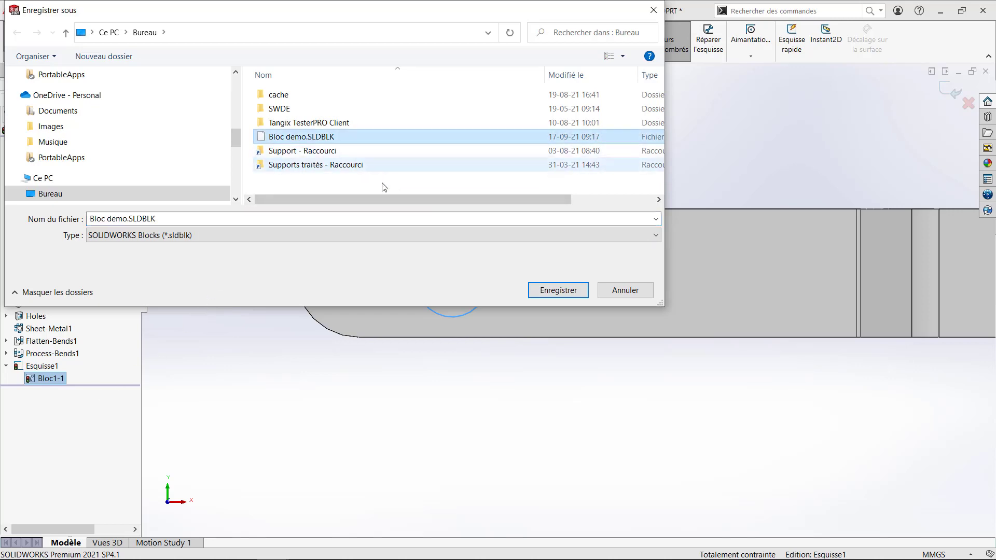
left_click(559, 290)
left_click(529, 288)
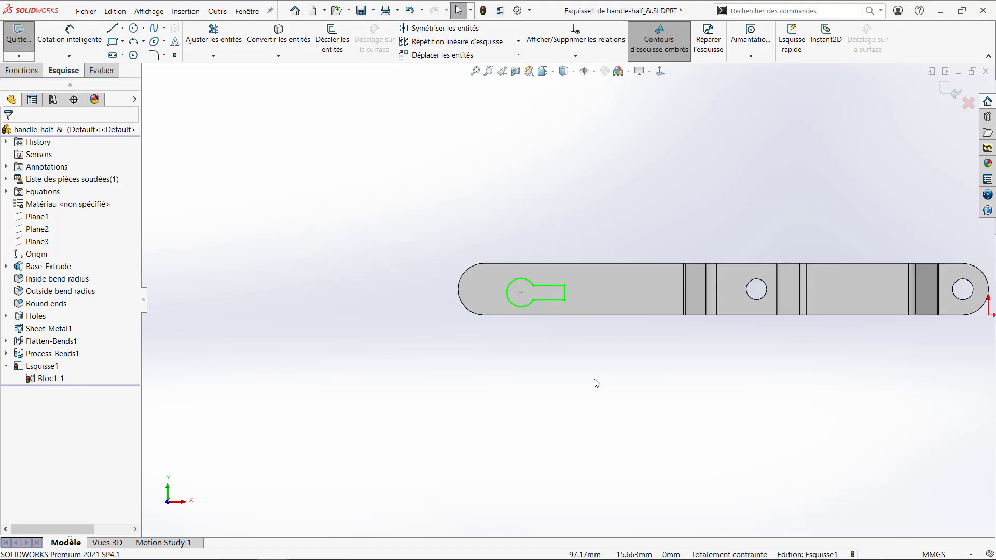
Open the arm part from the assembly and delete its keyhole sketch Esquisse1
left_click(598, 325)
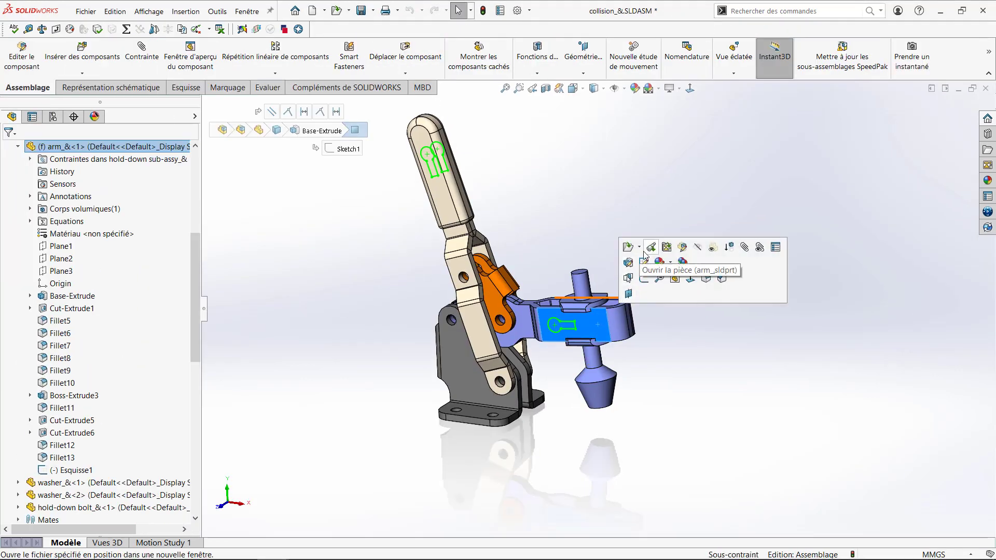
left_click(651, 248)
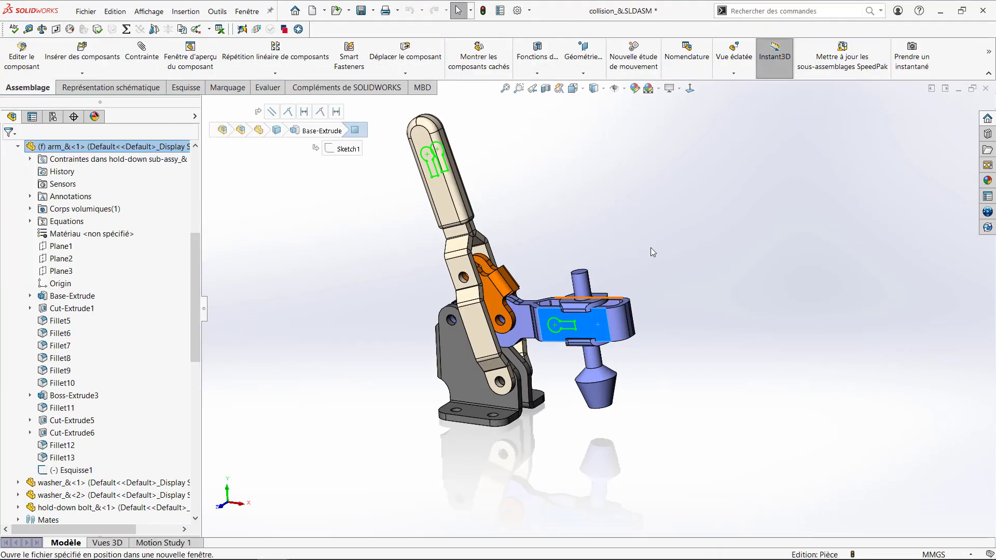
key("Delete")
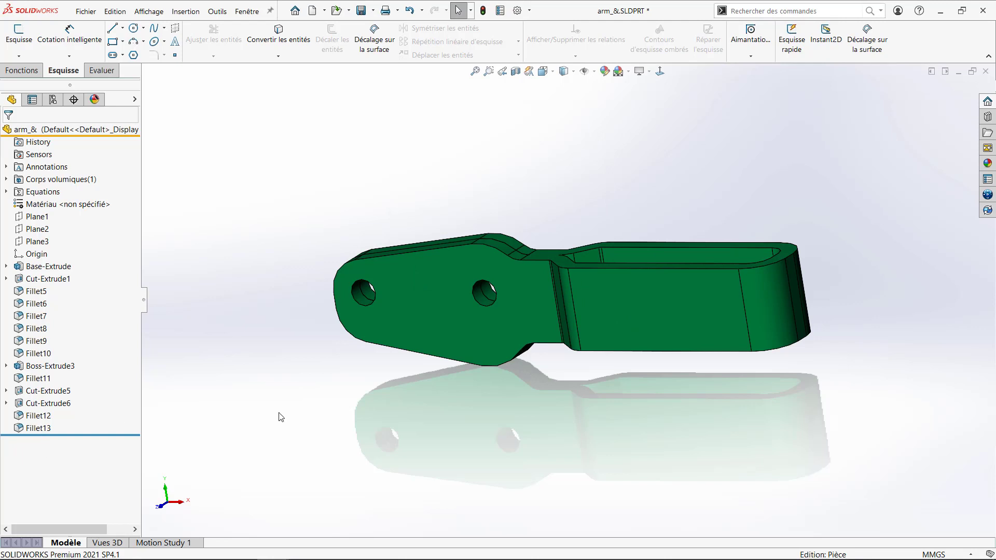
Insert the Bloc demo.SLDBLK block from the desktop onto the arm's flat side face at scale 1 and 0 degrees
left_click(221, 12)
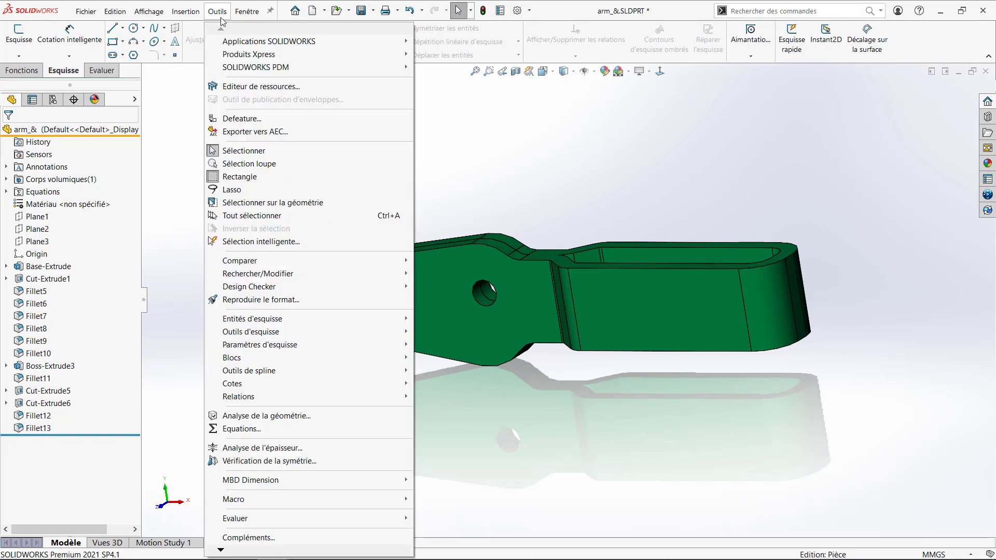
mouse_move(378, 365)
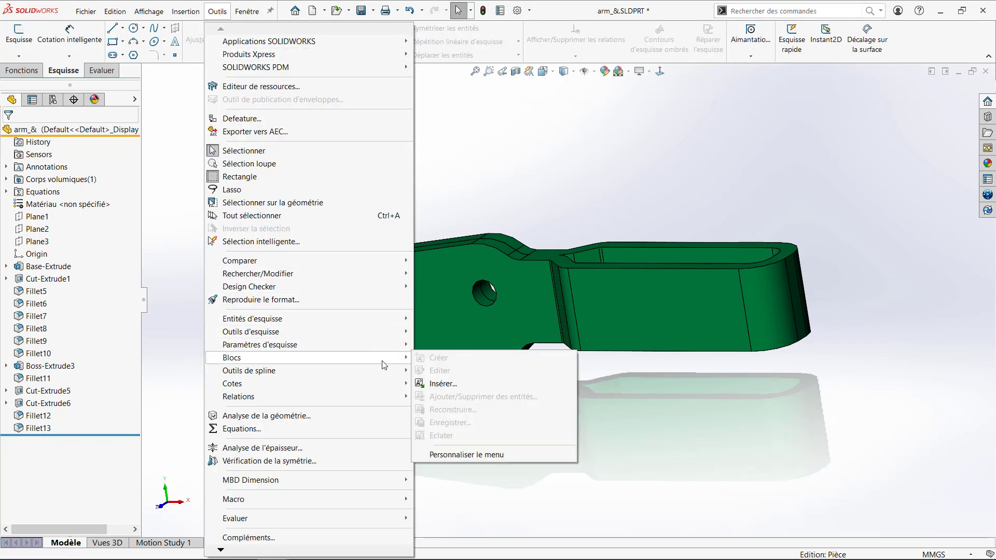
left_click(445, 385)
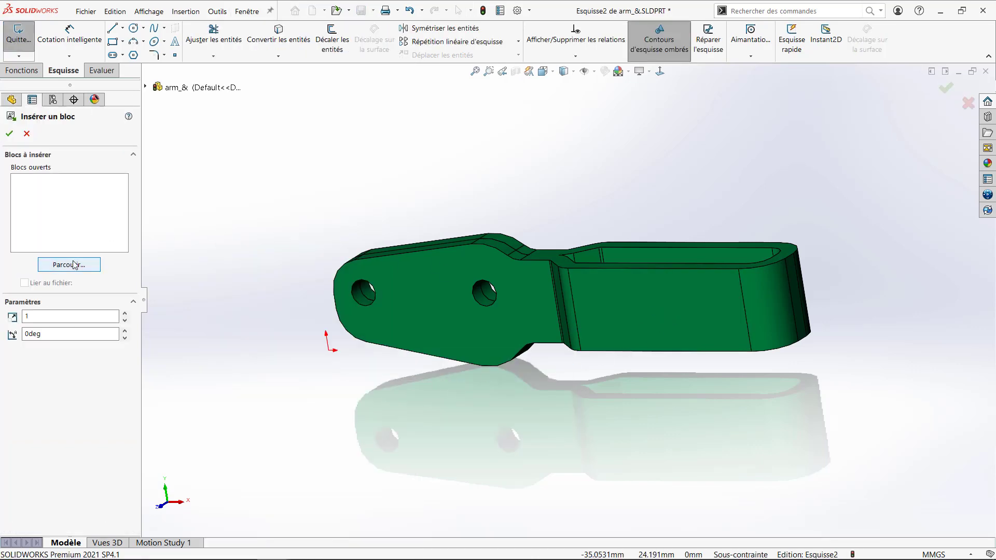
left_click(75, 265)
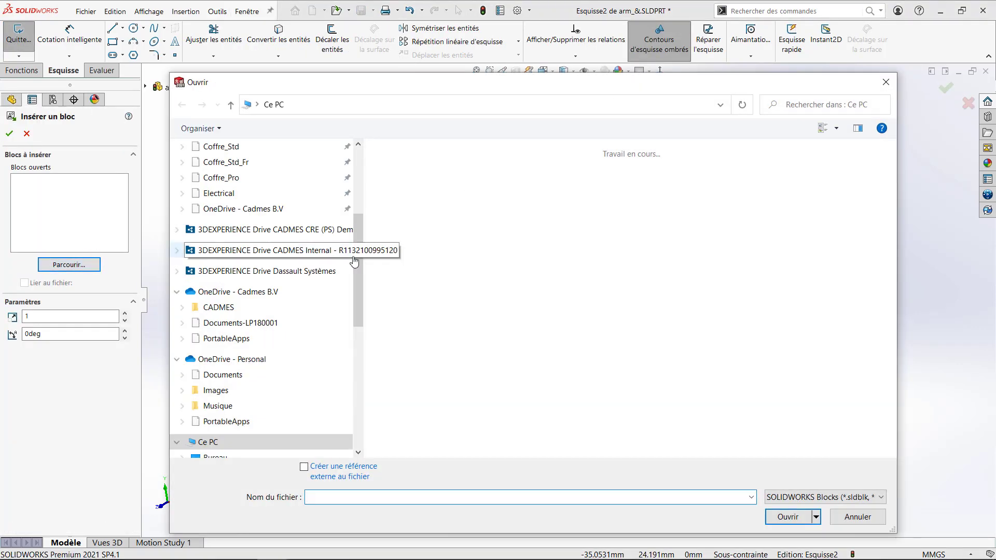
left_click_drag(359, 241, 359, 155)
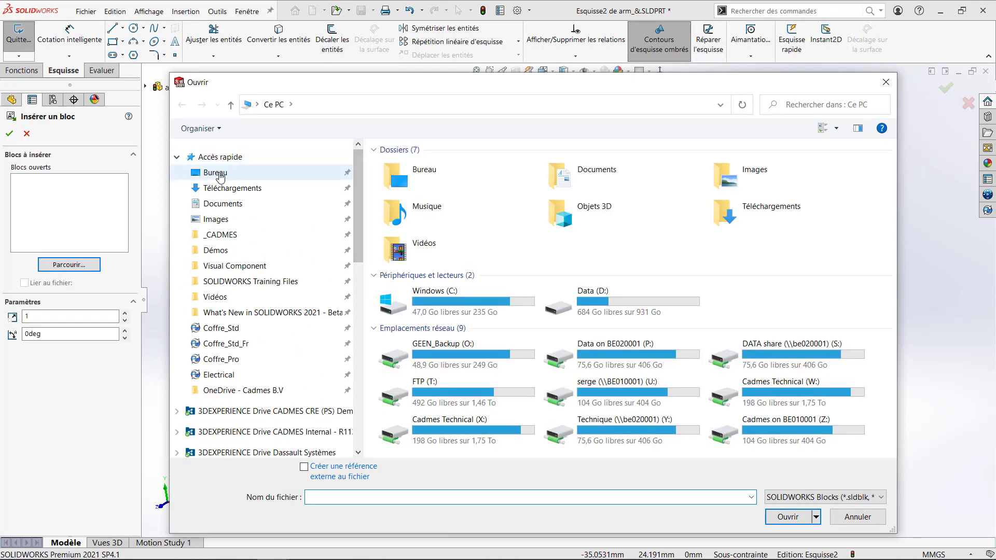
left_click(256, 176)
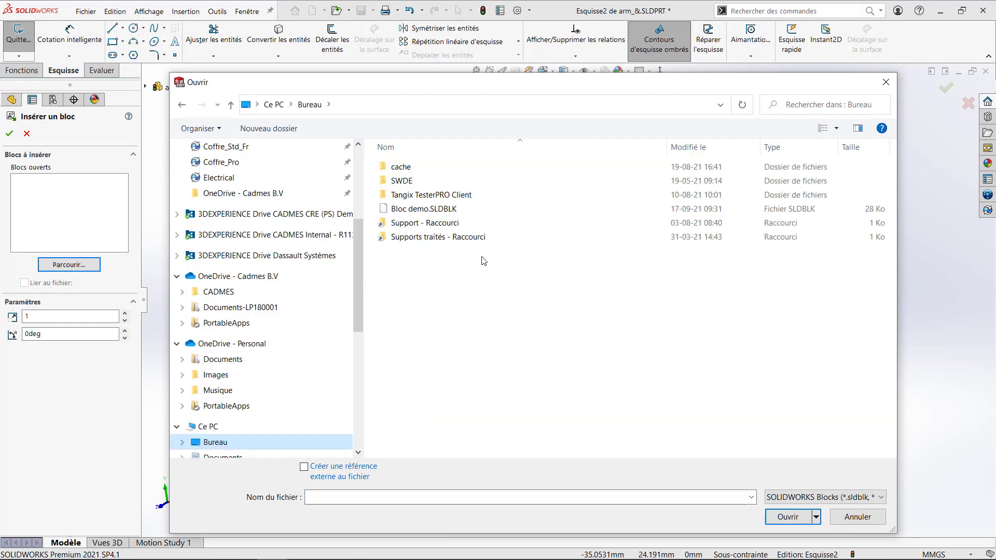
left_click(431, 210)
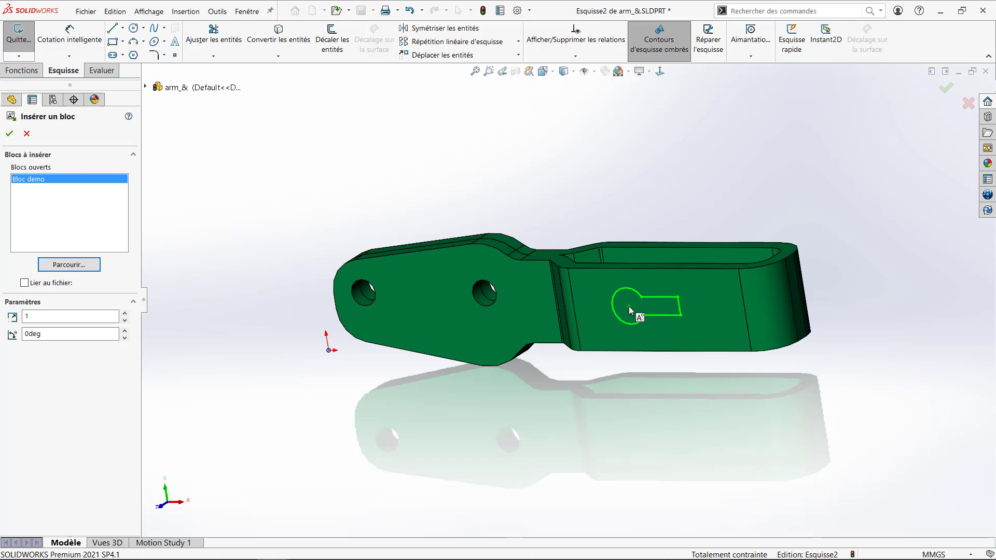
left_click(629, 307)
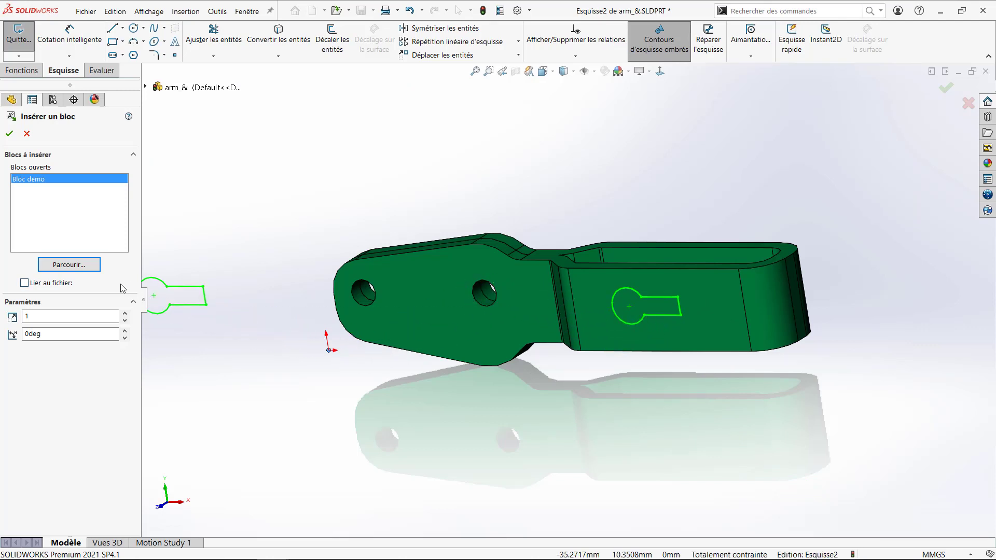
left_click(7, 134)
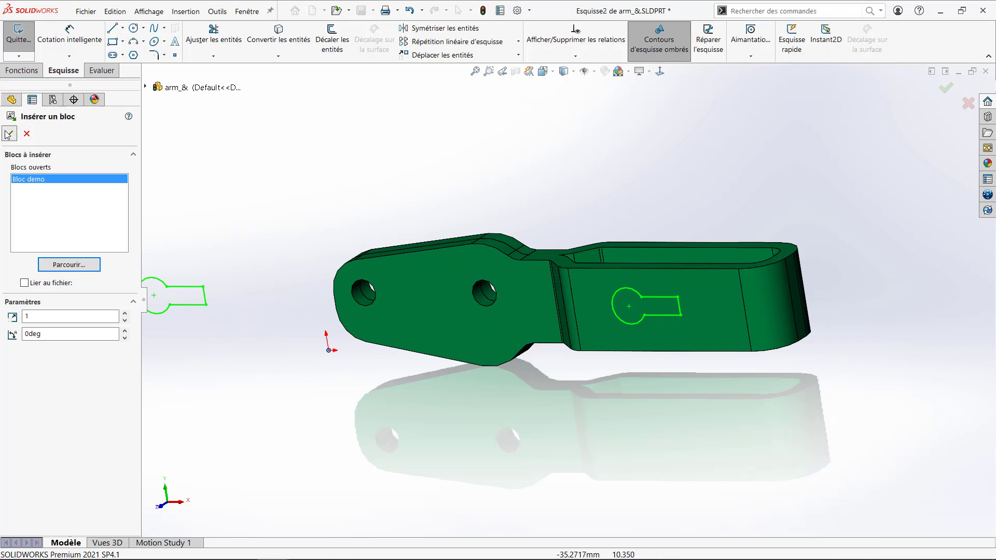
Link the inserted keyhole block on the arm to its external block file
left_click(662, 314)
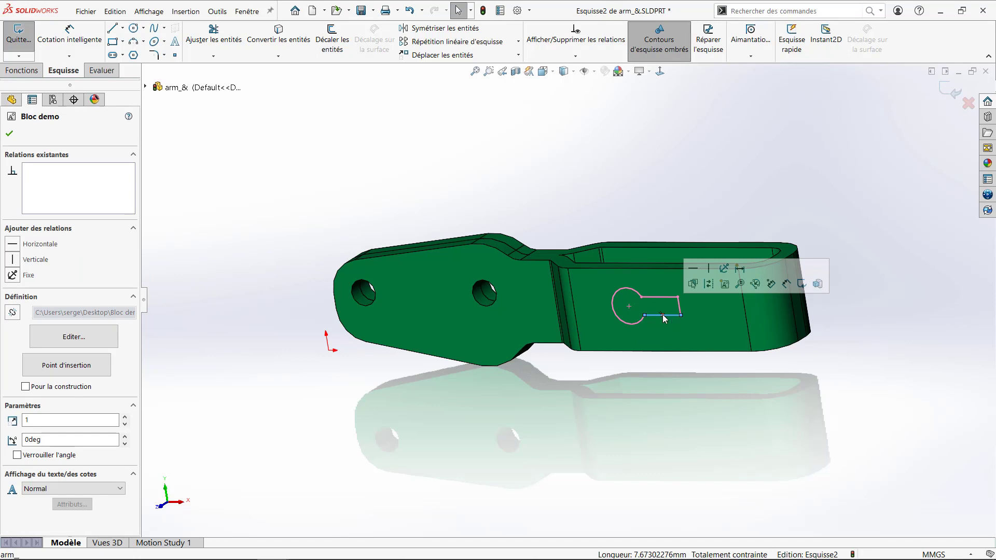
left_click(13, 314)
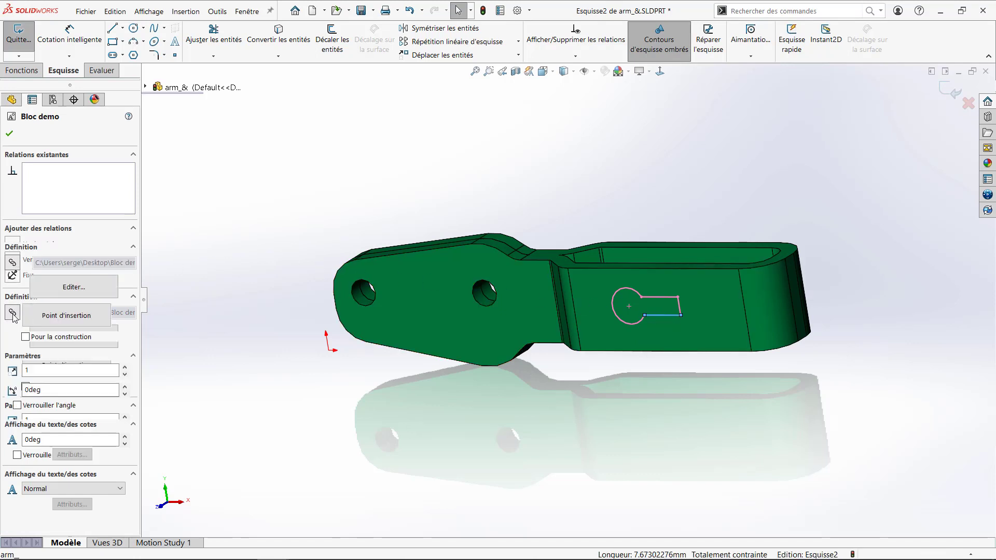
left_click(285, 260)
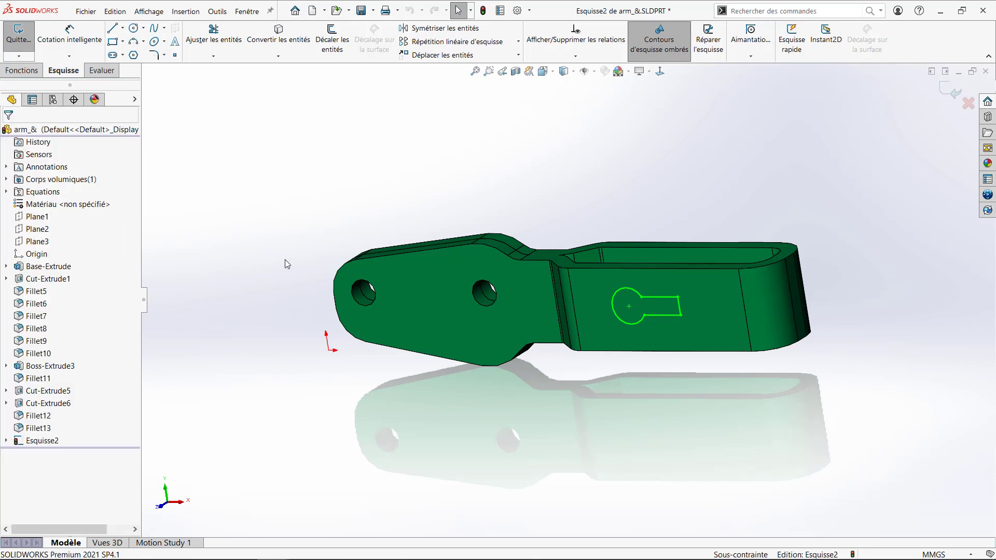
Open Bloc demo.SLDBLK from the desktop and edit its block, setting the keyhole arc's radius to 0.55 cm
left_click(336, 10)
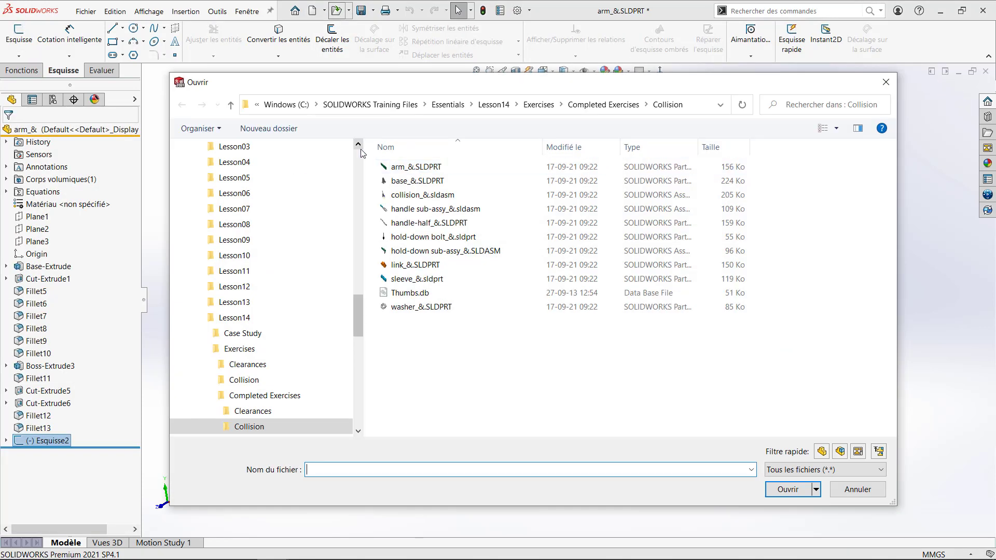
double_click(424, 208)
left_click(59, 254)
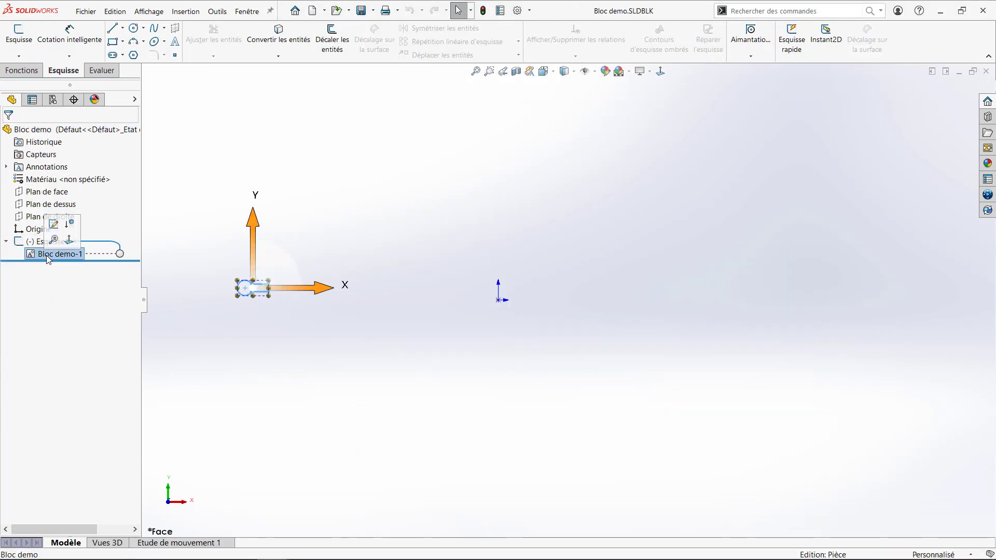
right_click(61, 258)
left_click(89, 275)
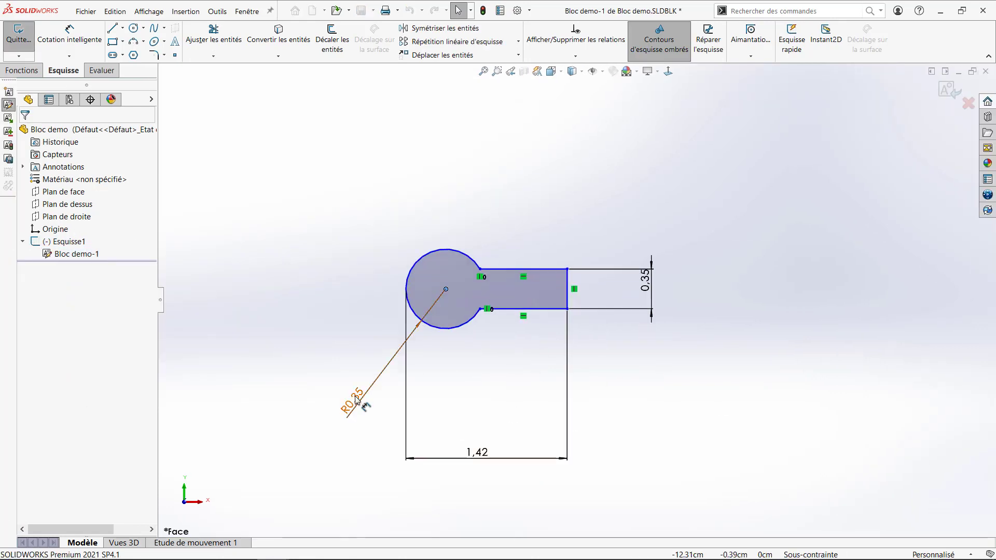
double_click(645, 280)
type("0.55")
key("Return")
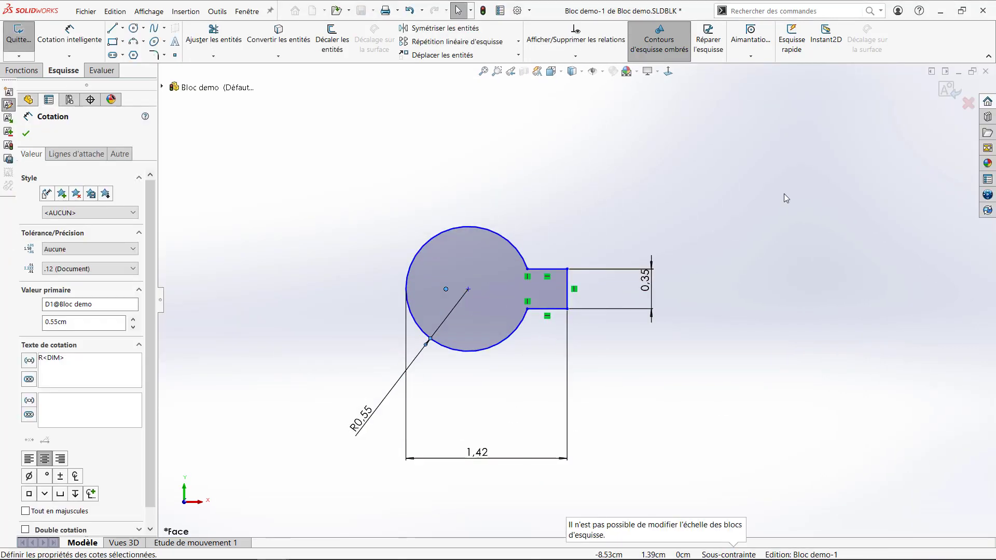
Finish editing the block and save its file, and rebuild the arm part with the modified keyhole
left_click(945, 89)
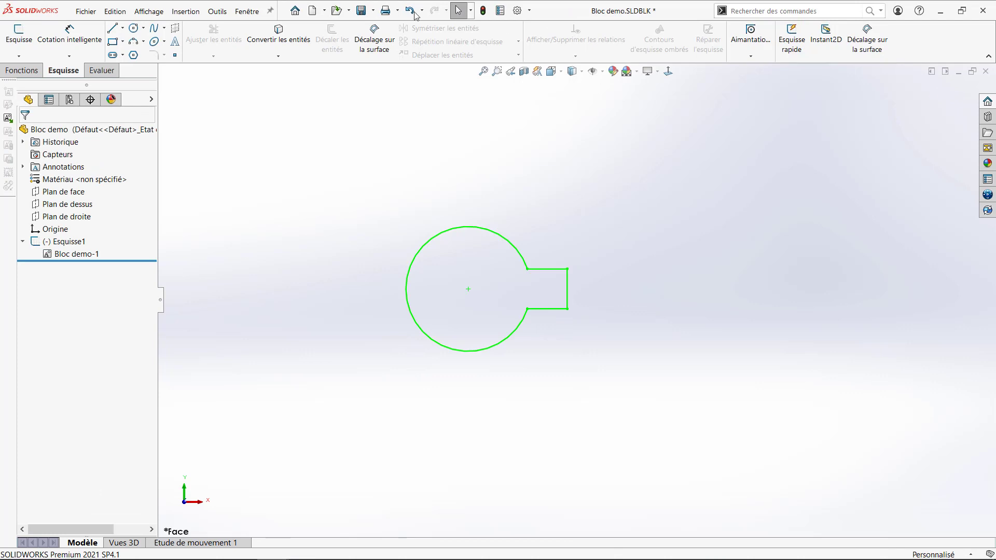
left_click(361, 11)
key("ctrl+Tab")
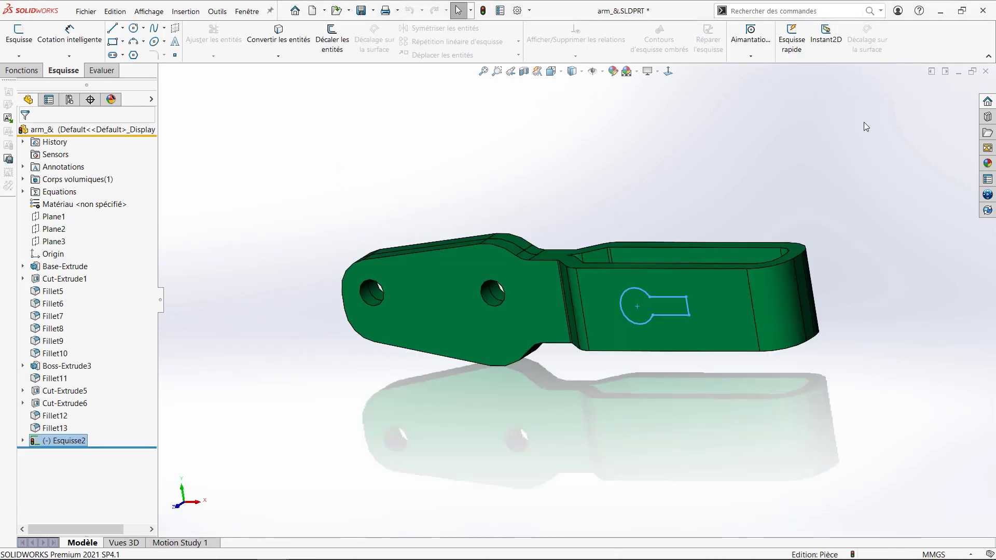
left_click(484, 11)
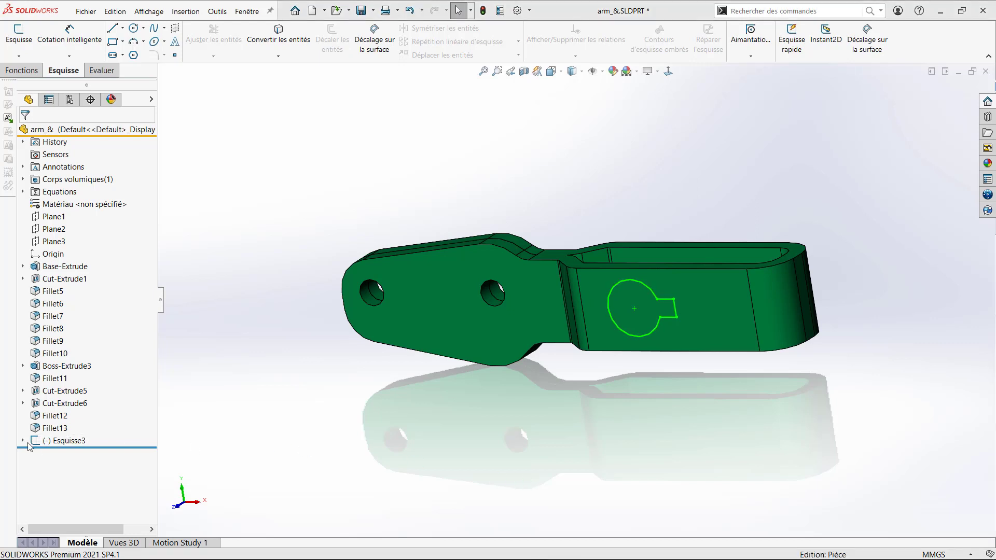
Explode the Bloc demo block in the arm's sketch Esquisse3 into ordinary sketch entities
left_click(23, 441)
right_click(79, 457)
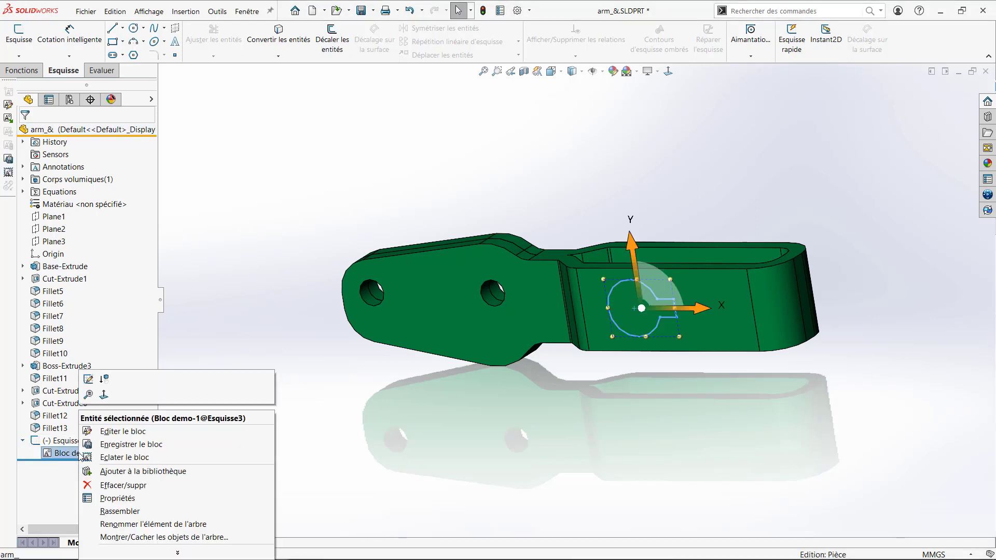
left_click(176, 459)
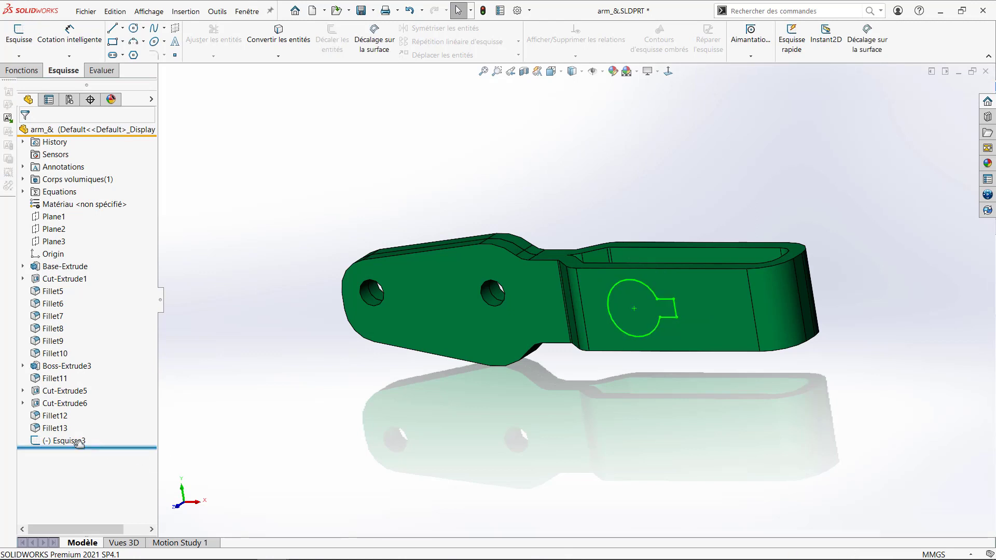
Edit the arm's sketch Esquisse3 and move the keyhole's radius and overall length dimensions clear of the profile
left_click(63, 441)
left_click(71, 429)
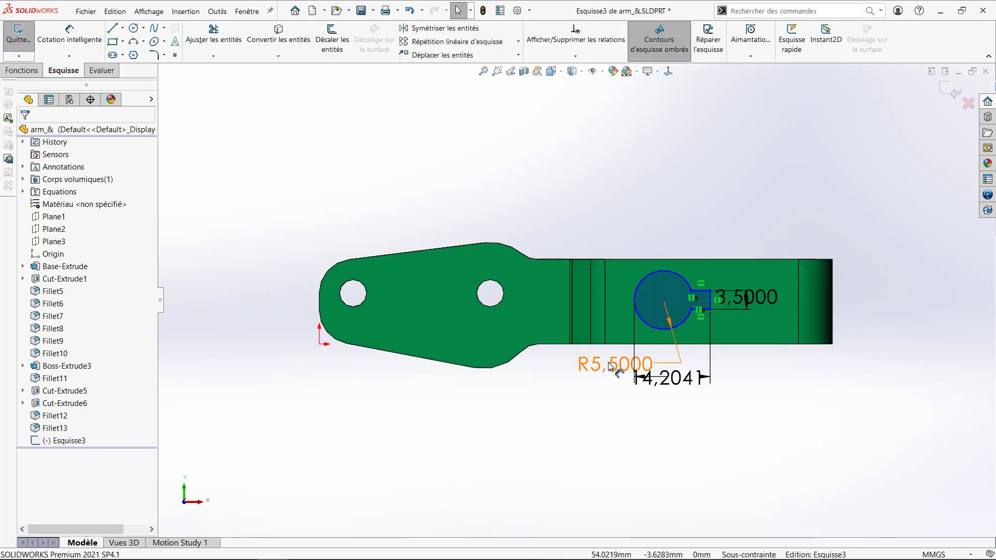
left_click_drag(615, 365, 550, 223)
left_click(690, 386)
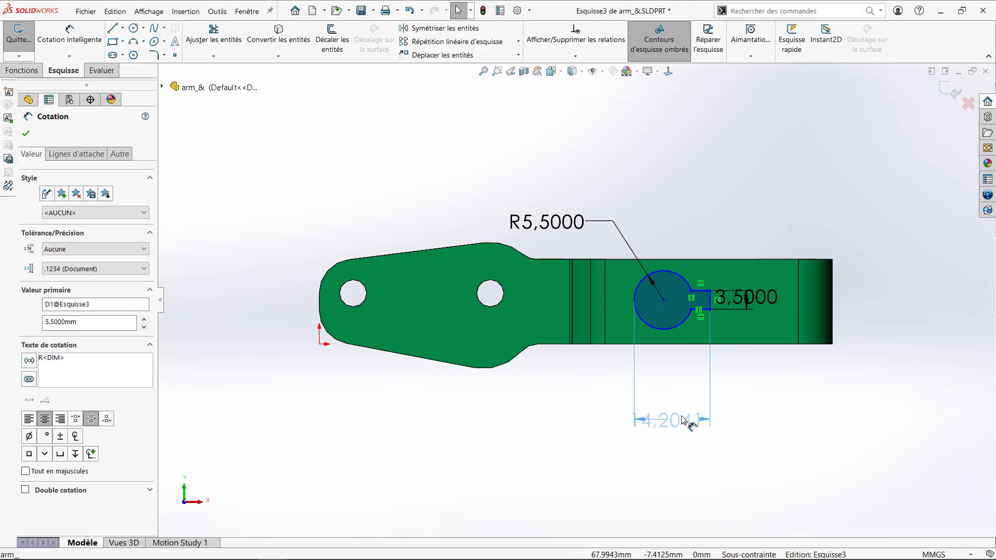